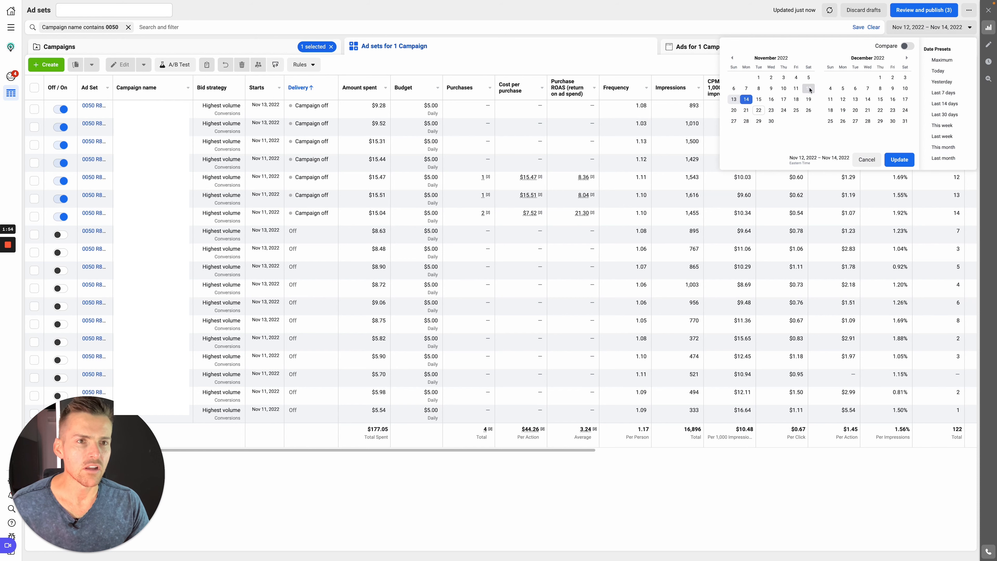
Step: Limit the ad set report to Nov 12, 2022 and examine the purchase, click and add-to-cart figures
left_click(809, 88)
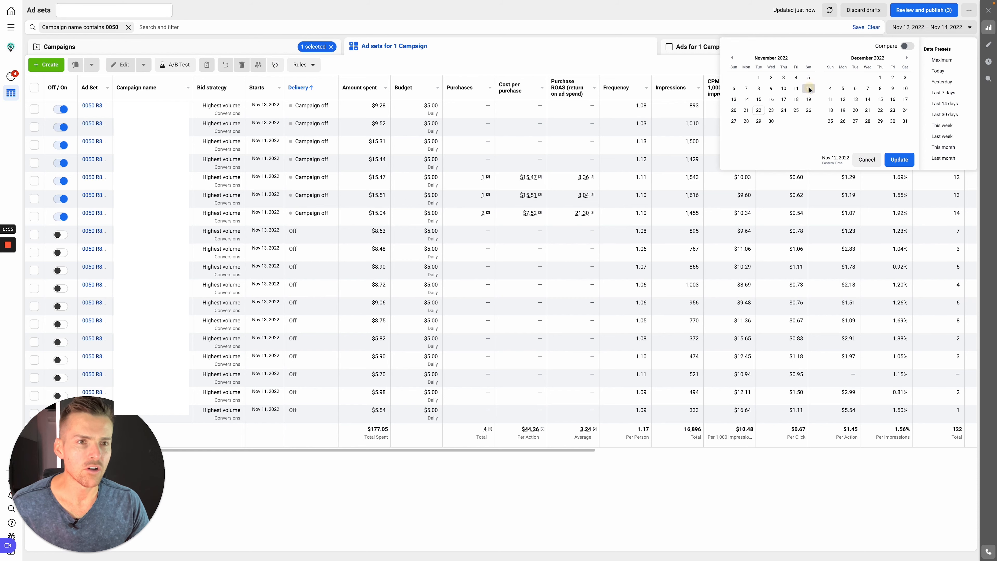
left_click(900, 160)
left_click(909, 158)
scroll(910, 156, "right", 2)
scroll(910, 156, "right", 2)
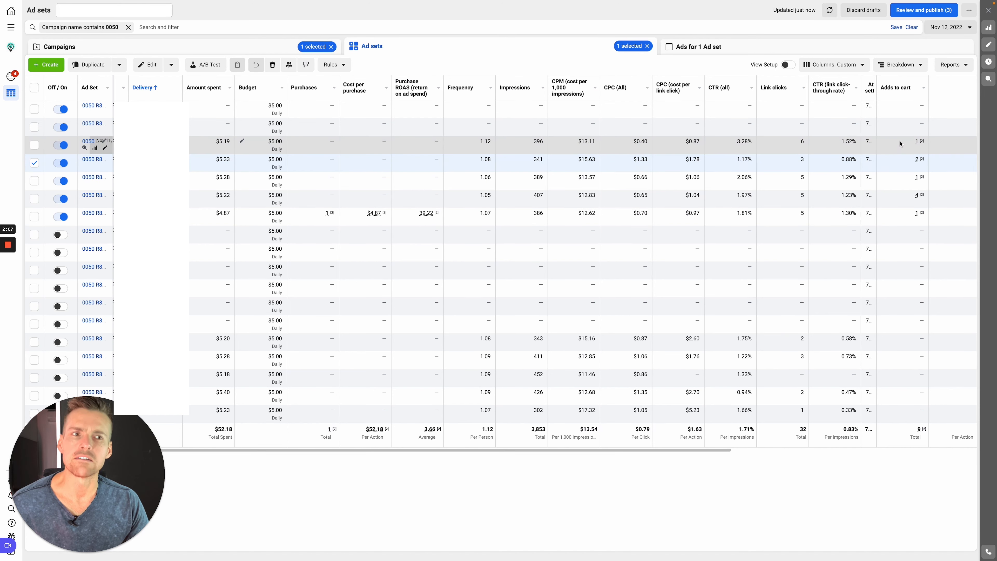
Step: Change the ad set report's date to Nov 13, 2022
left_click(942, 28)
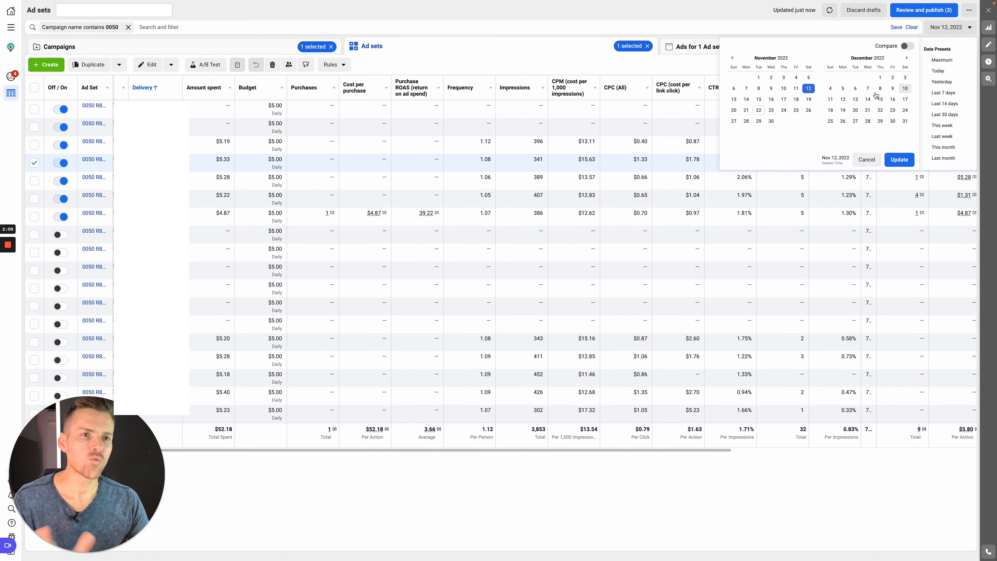
left_click(734, 99)
left_click(898, 160)
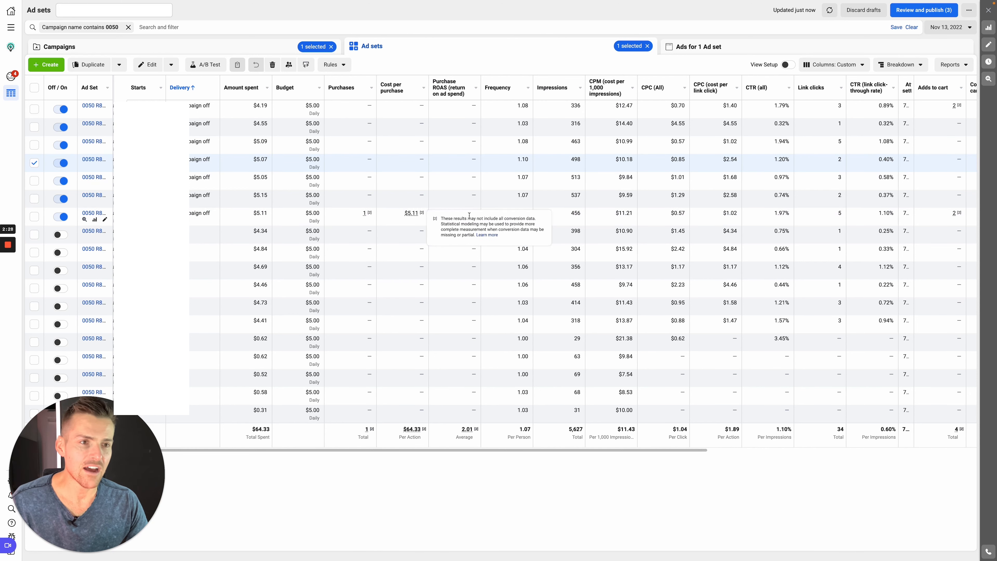
Step: Change the ad set report's date to Nov 14, 2022
left_click(950, 27)
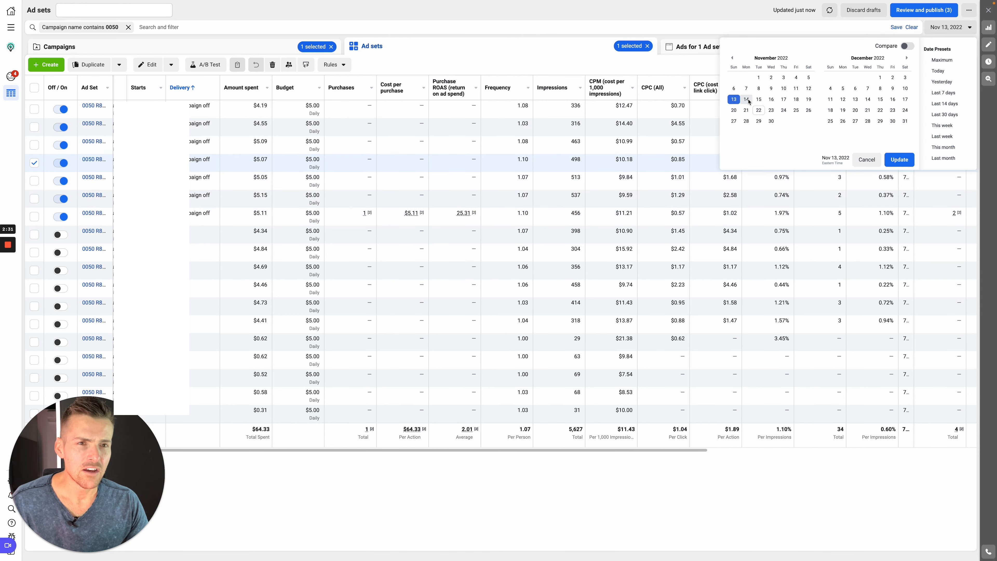
left_click(747, 99)
left_click(893, 159)
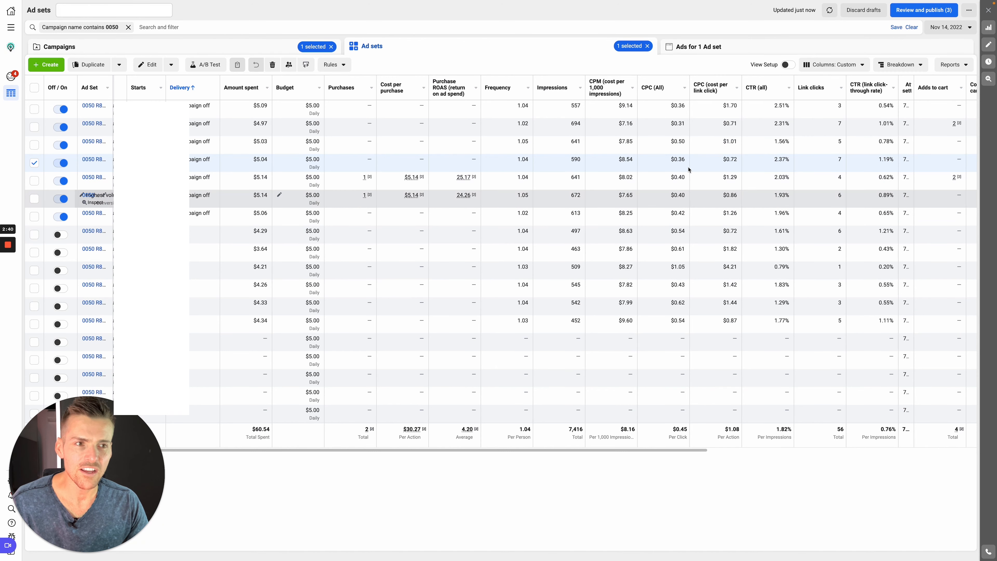
Step: Change the ad set report's date to Nov 15, 2022
left_click(939, 31)
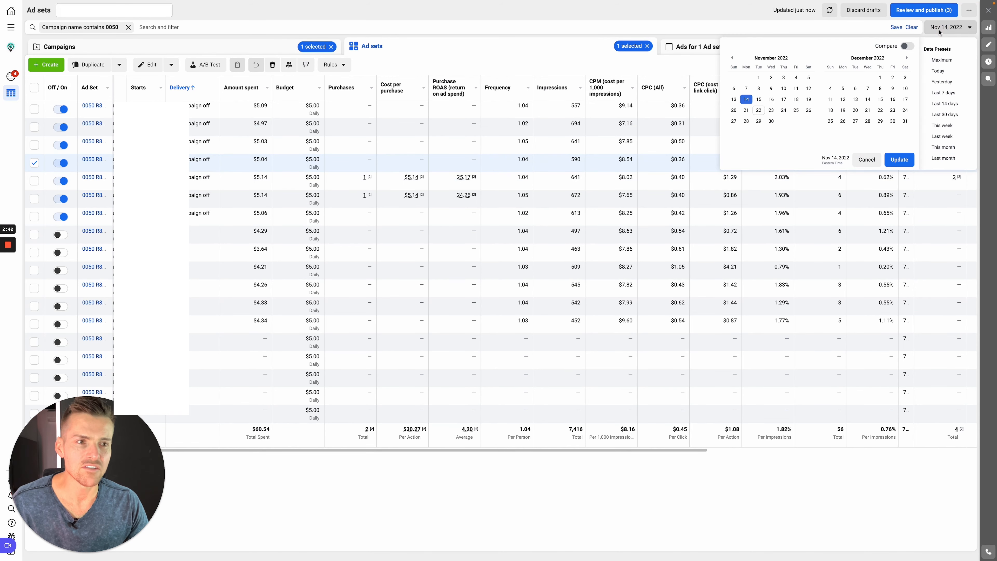
left_click(684, 17)
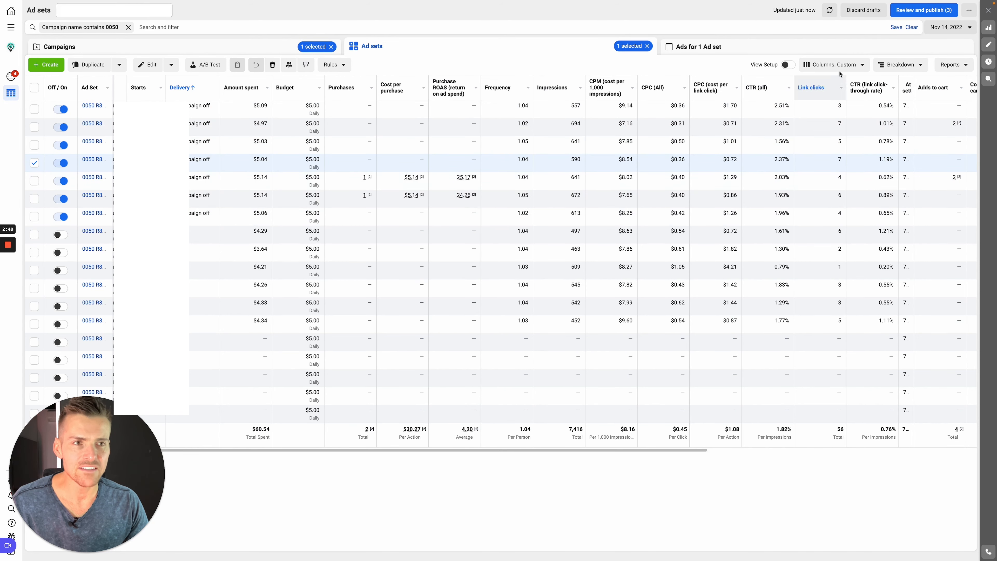
left_click(944, 28)
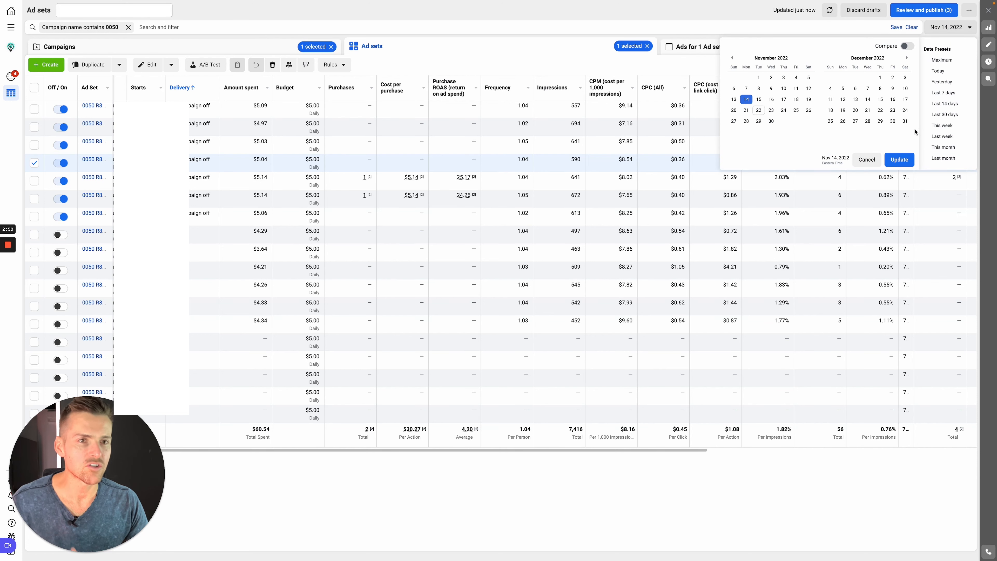
left_click(758, 99)
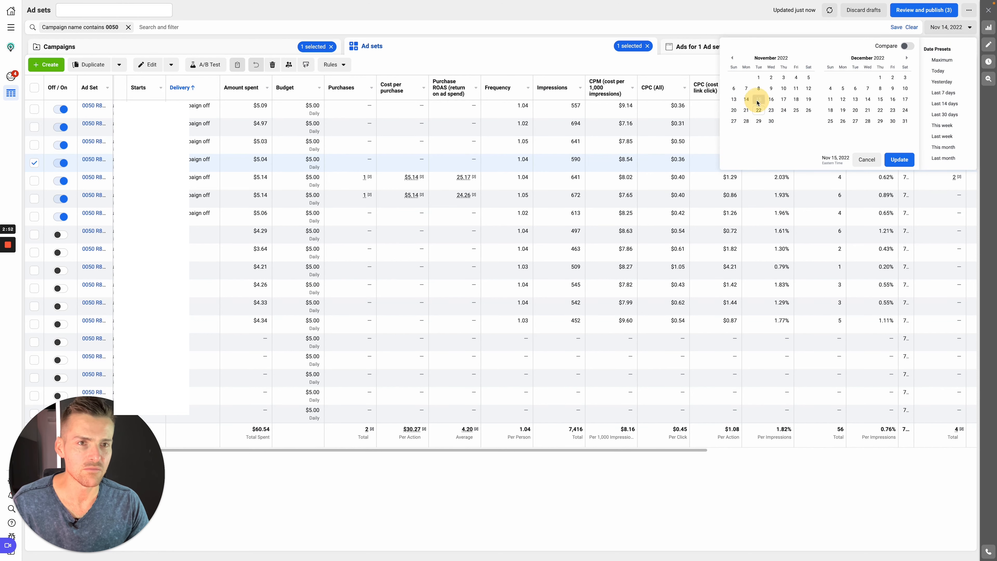
left_click(897, 160)
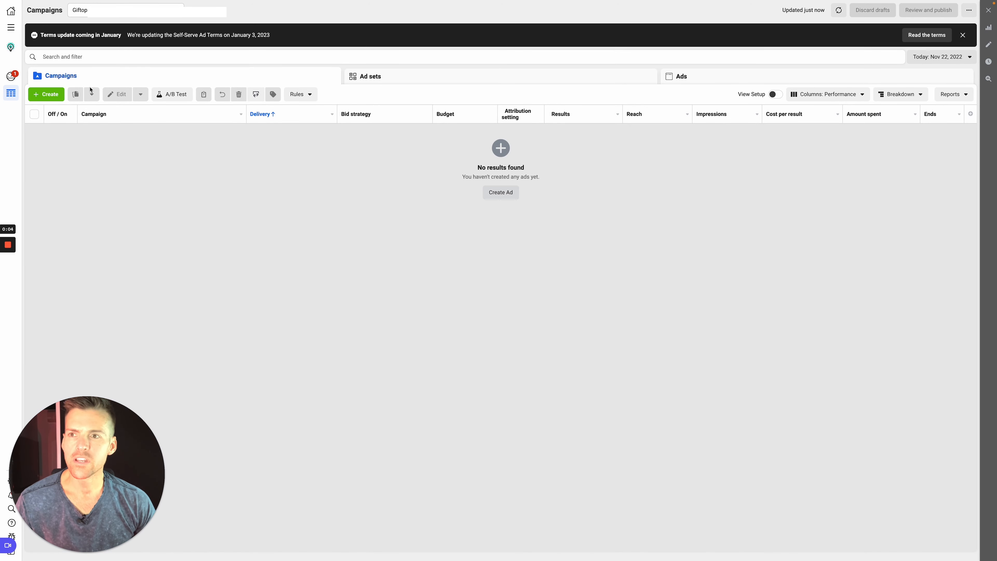
Step: Create a new campaign with the Engagement objective
left_click(60, 95)
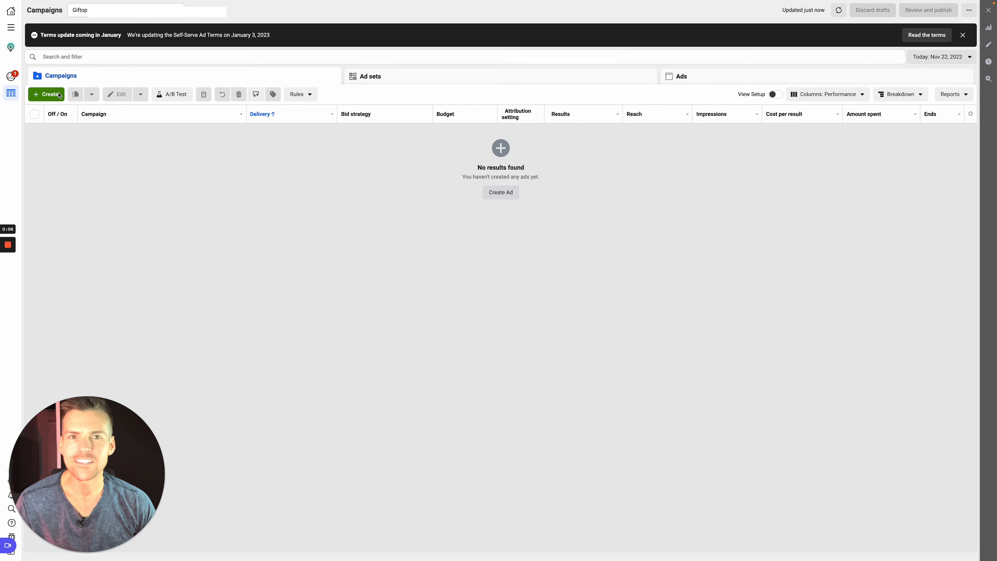
key("super+plus")
key("super+plus")
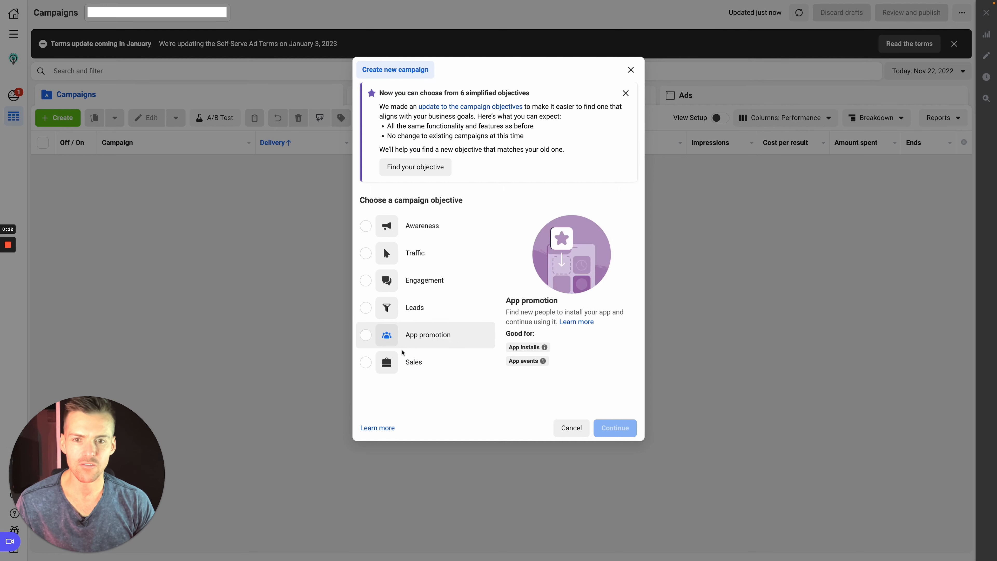
left_click(366, 281)
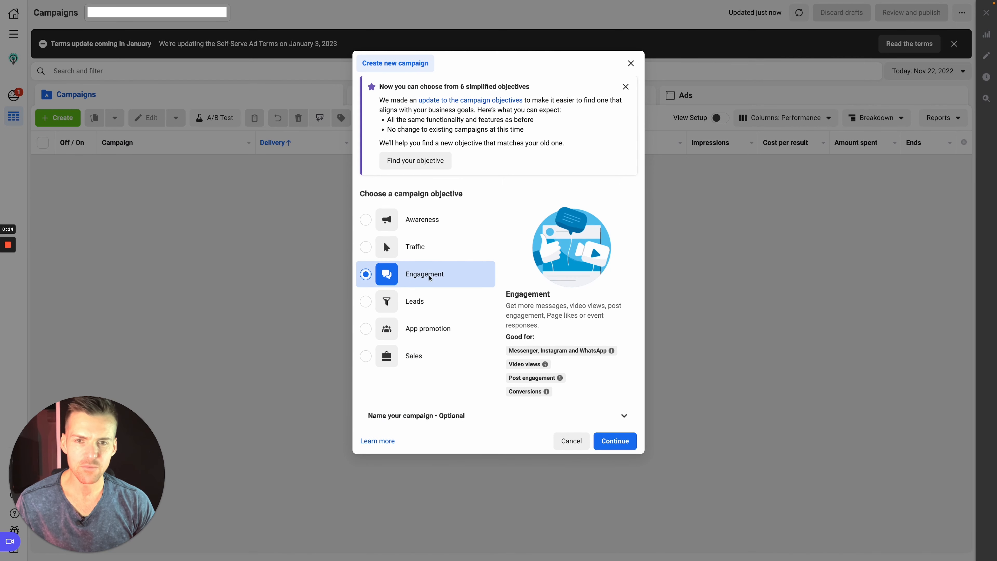
left_click(620, 435)
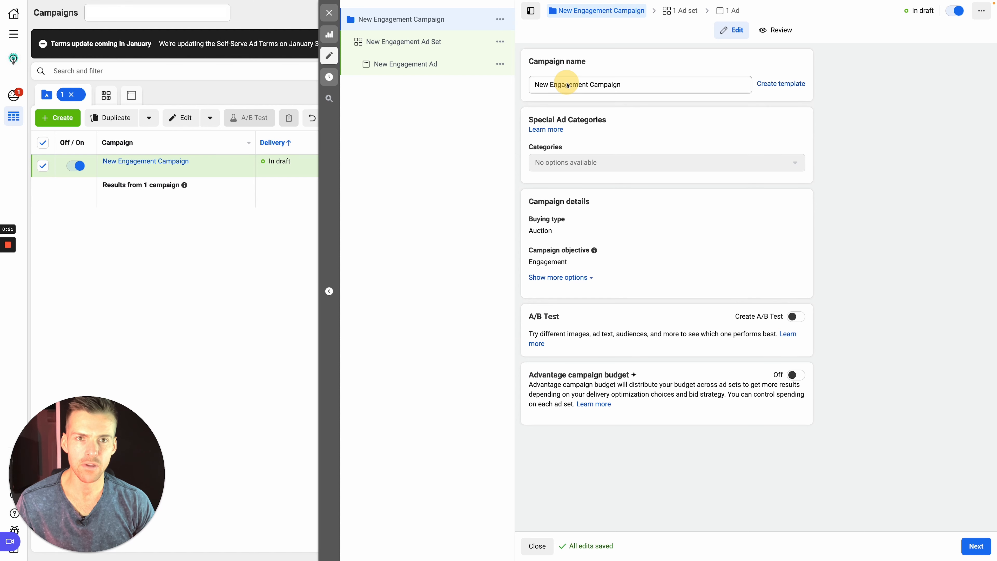
Step: Name the new campaign "0001 BR Husband Wife 23.11"
triple_click(563, 83)
type("000")
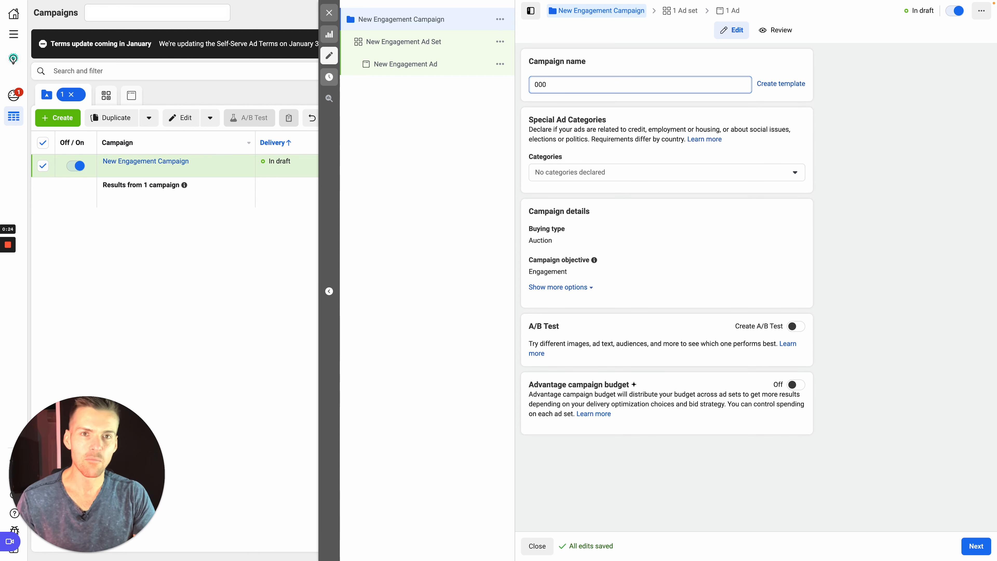
type("1")
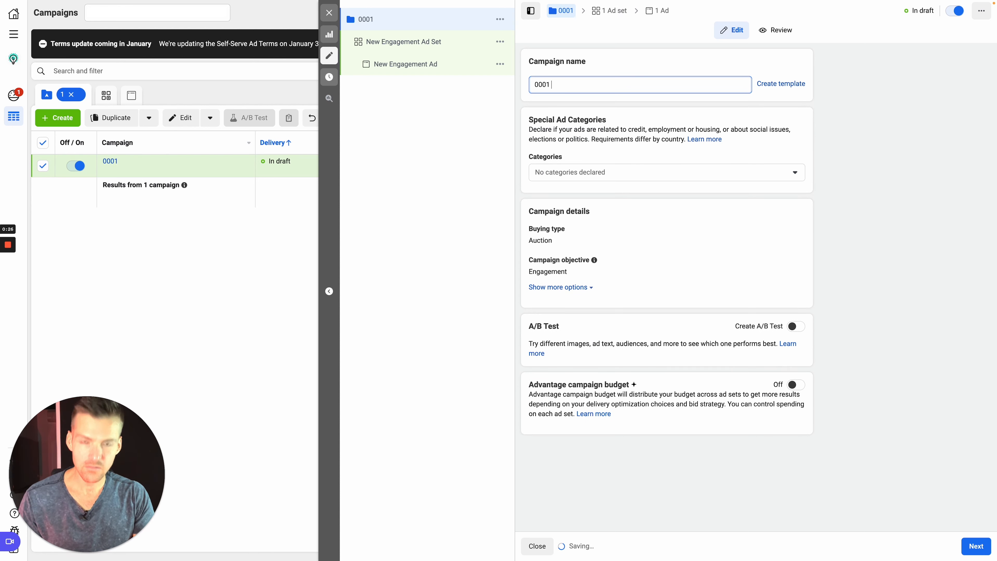
type(" BR")
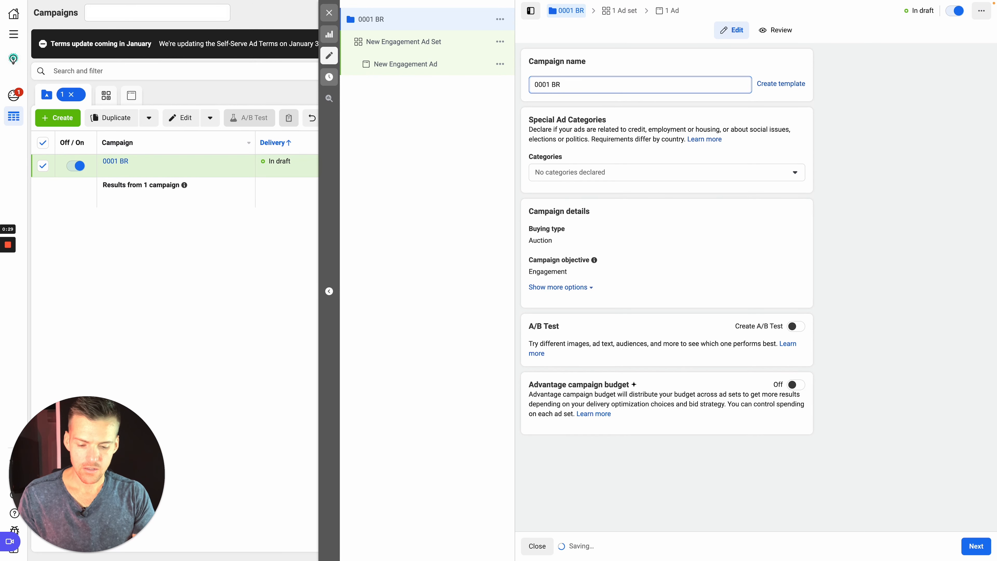
type(" Husband Wife")
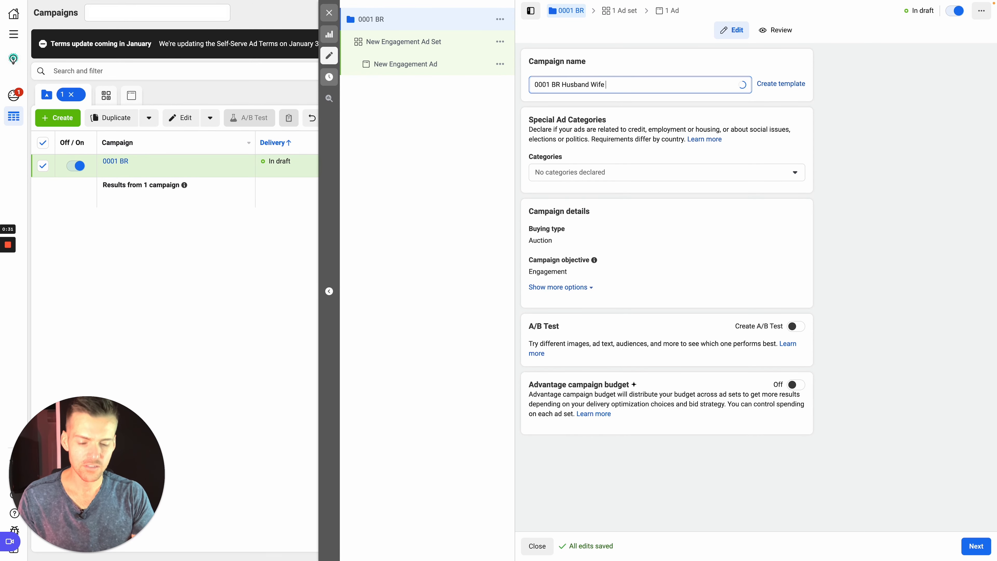
type(" 23.11")
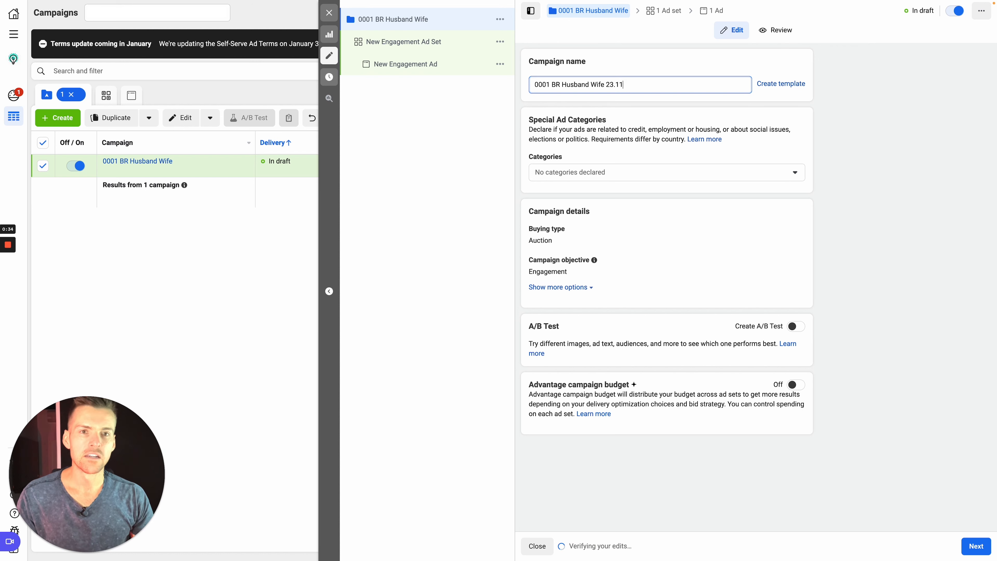
left_click(858, 150)
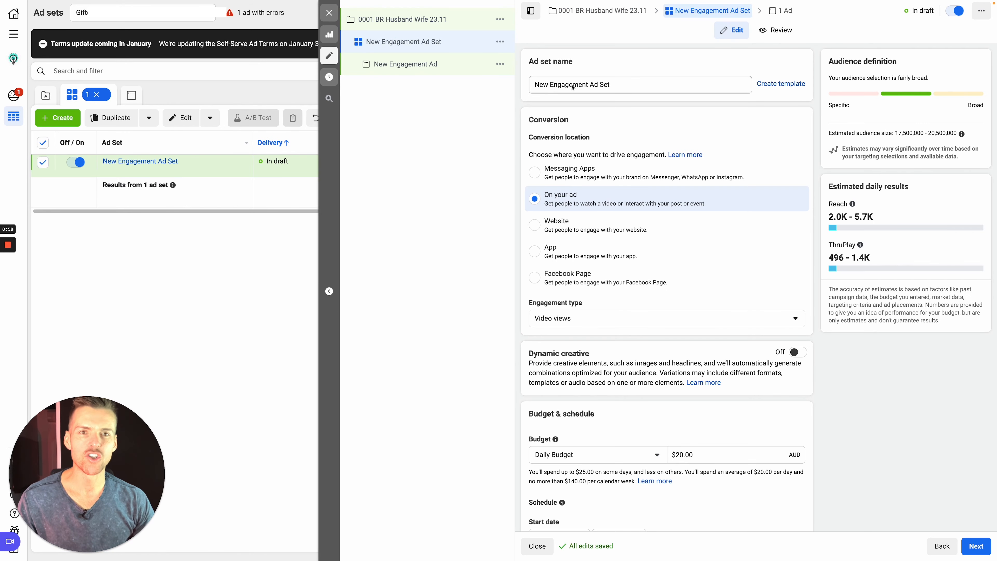
Step: Name the campaign's ad set "0001 BR Husband Wife"
double_click(573, 87)
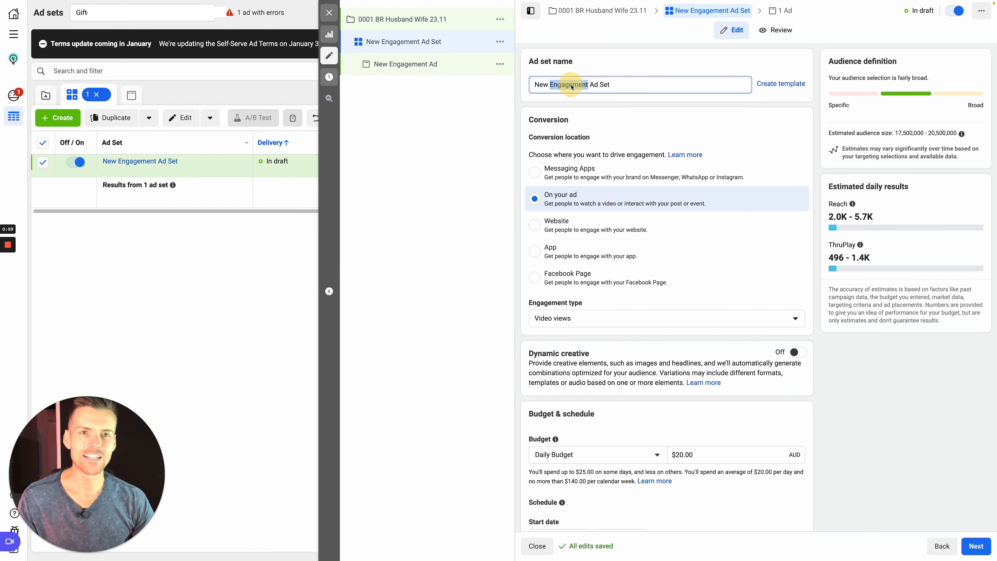
type("000")
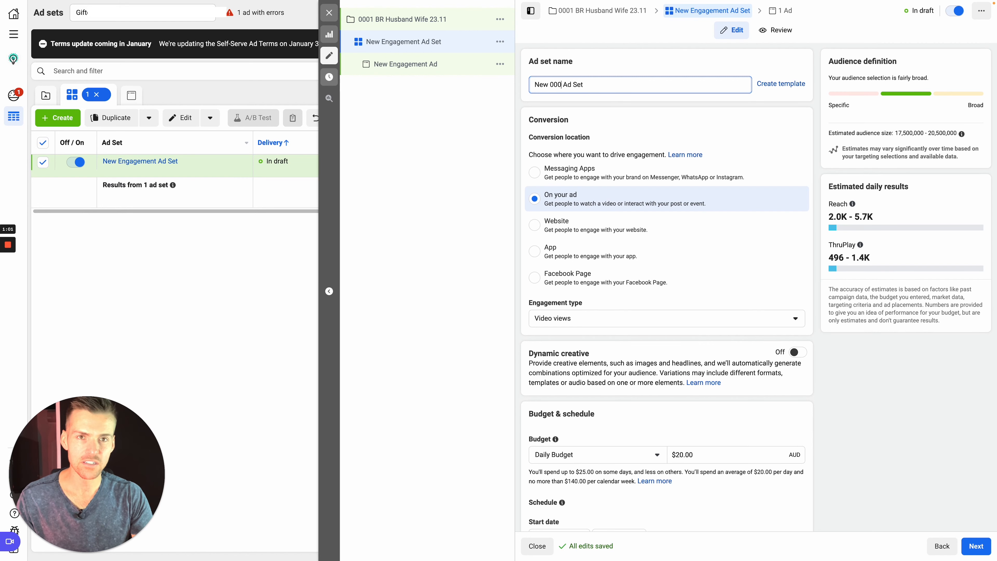
key("ctrl+a")
type("0001")
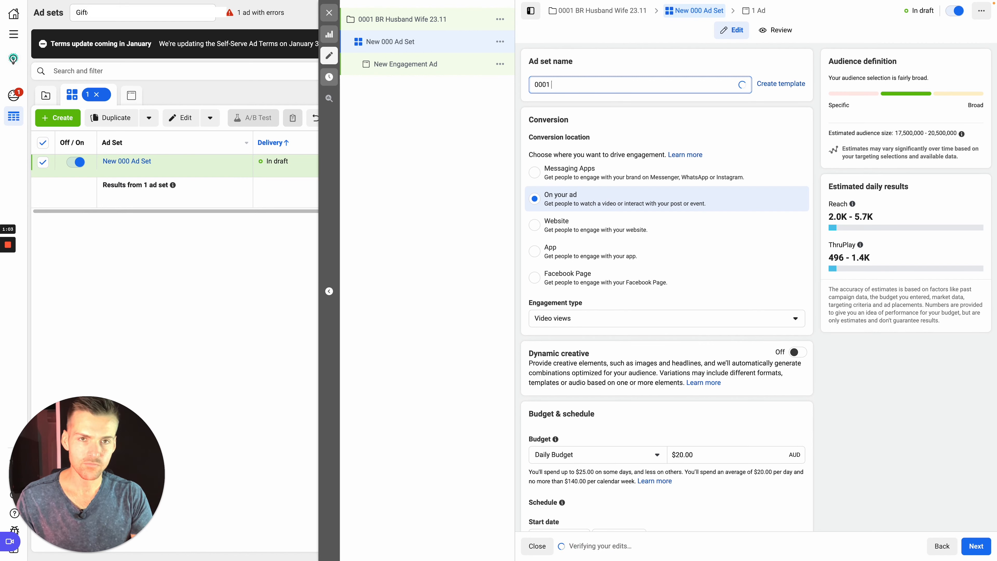
type("BR Husab")
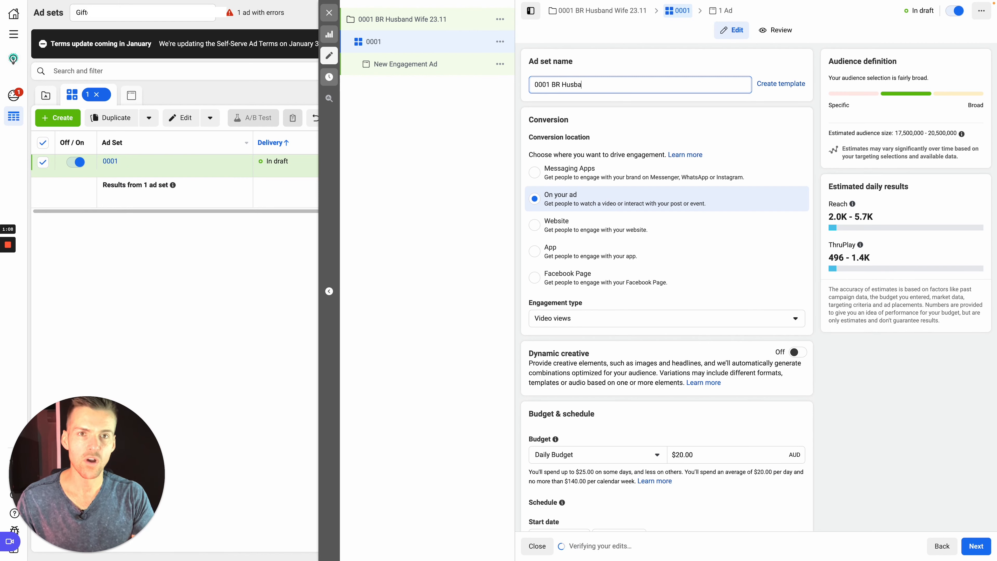
type("nd Wife")
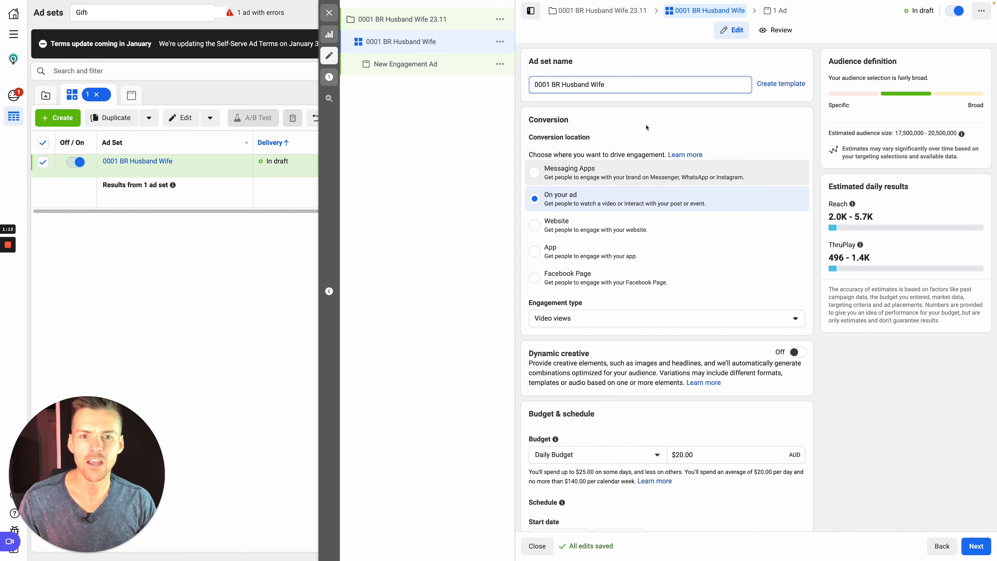
Step: Set the ad set's engagement type to Post engagement
left_click(597, 318)
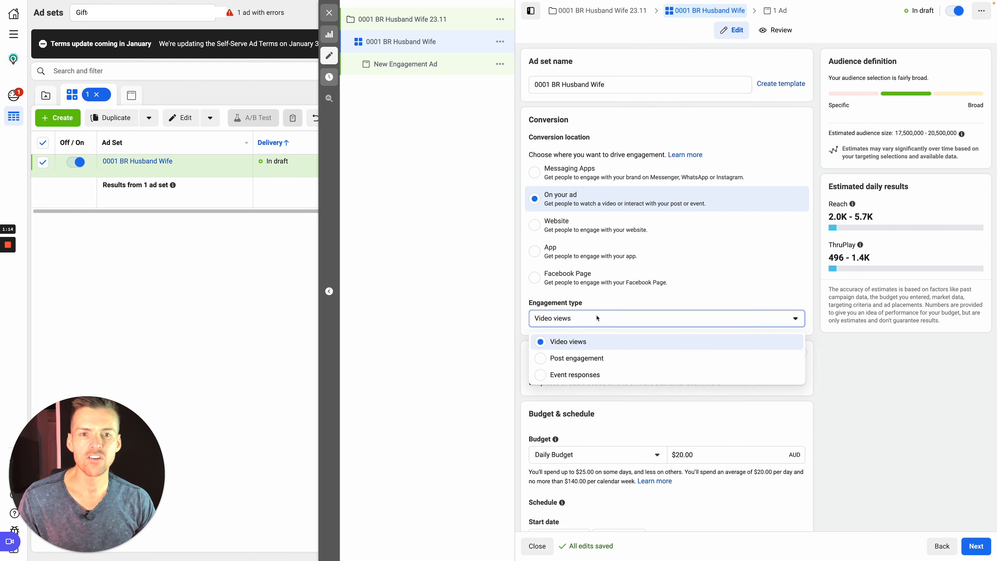
left_click(585, 358)
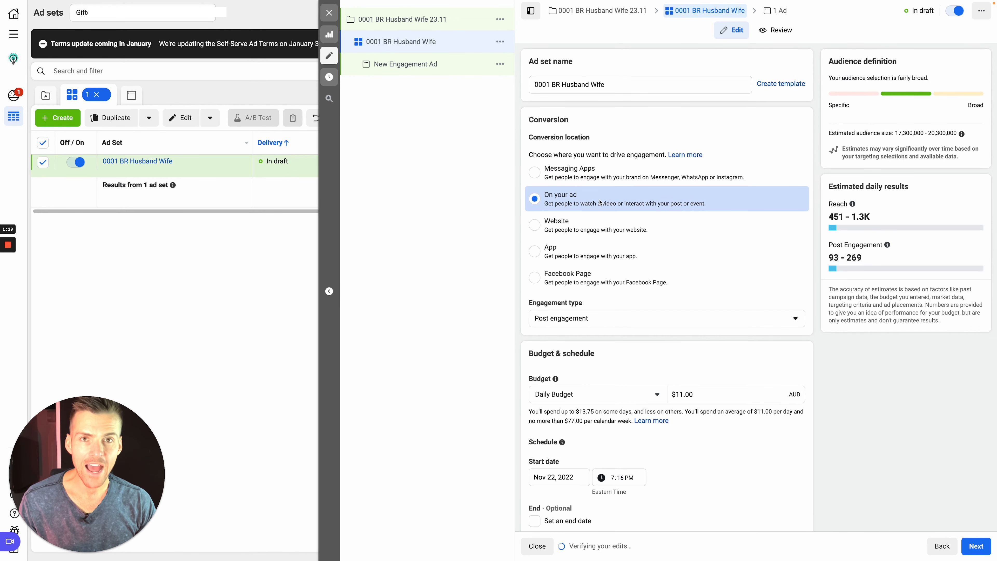
left_click(593, 316)
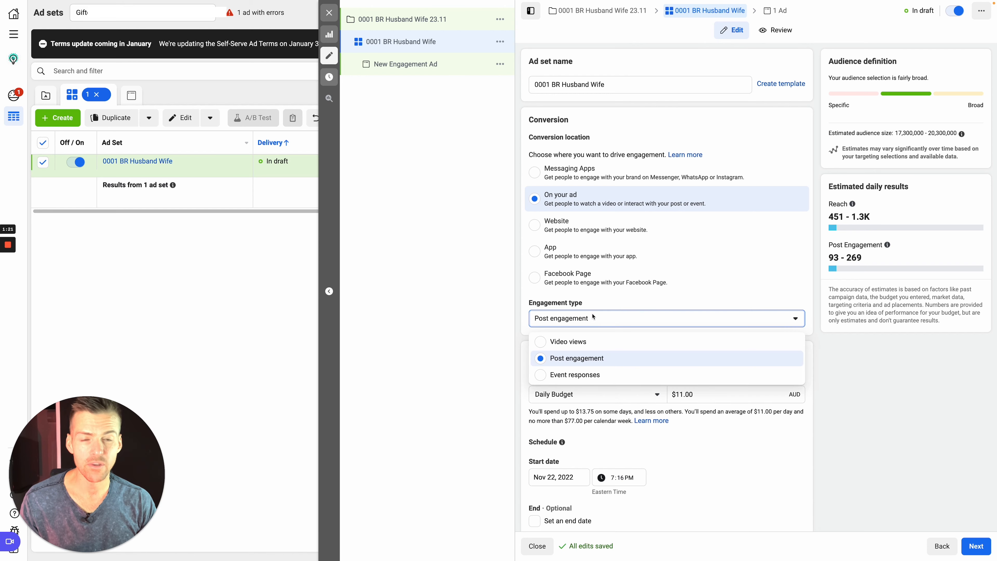
left_click(673, 326)
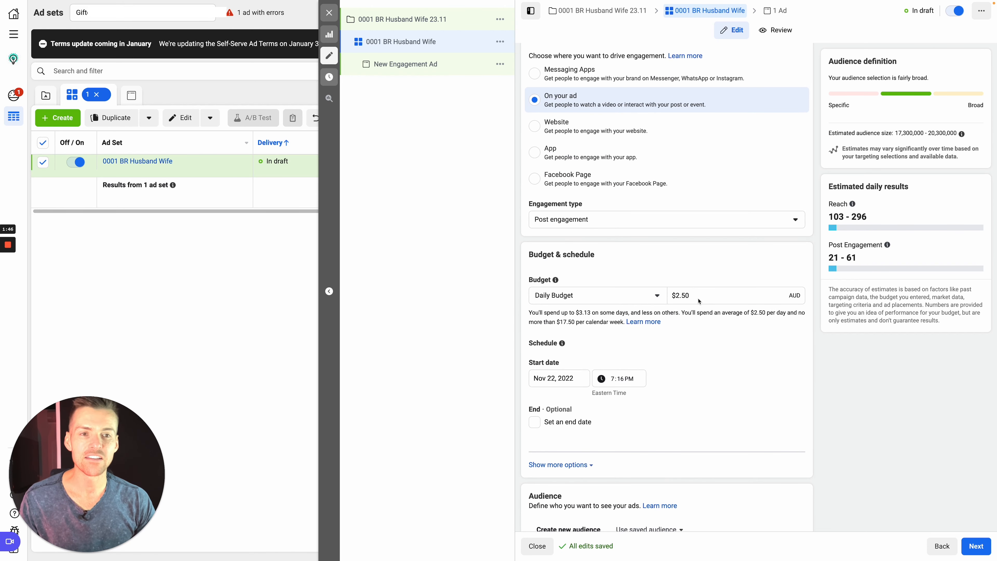
Step: Schedule the ad set to start on Nov 23, 2022 at 12:00 AM with no end date
scroll(628, 354, "down", 1)
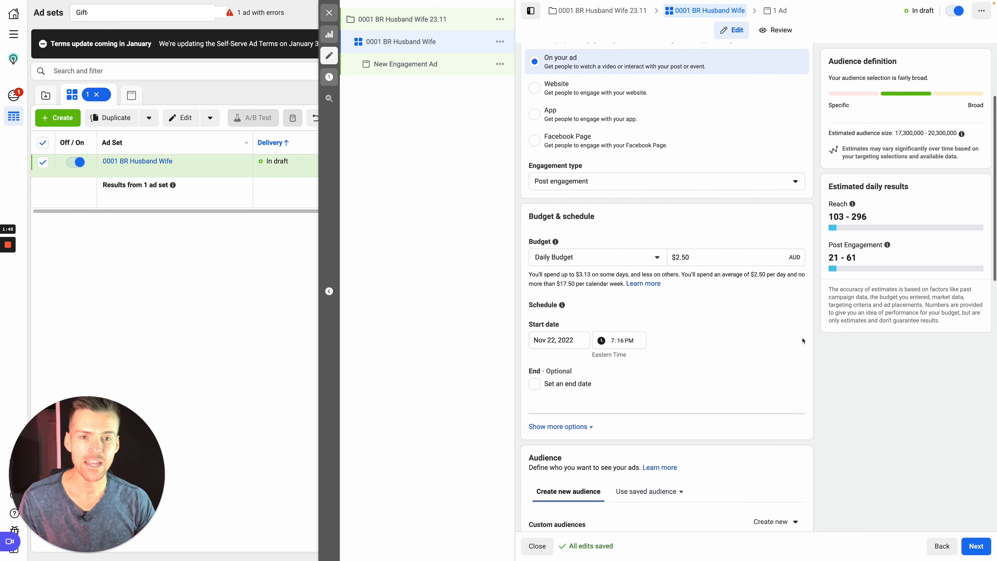
left_click(535, 386)
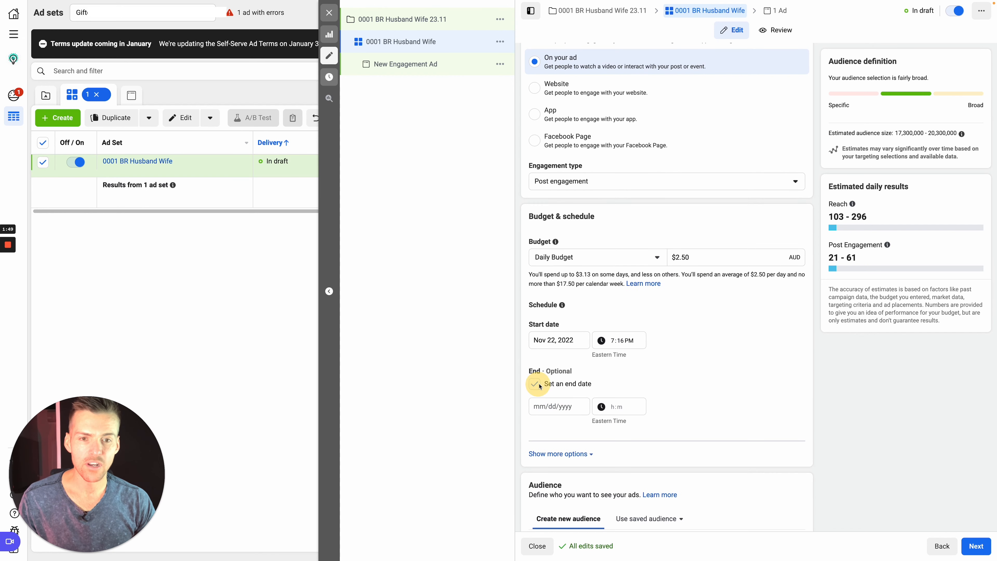
left_click(563, 344)
left_click(587, 427)
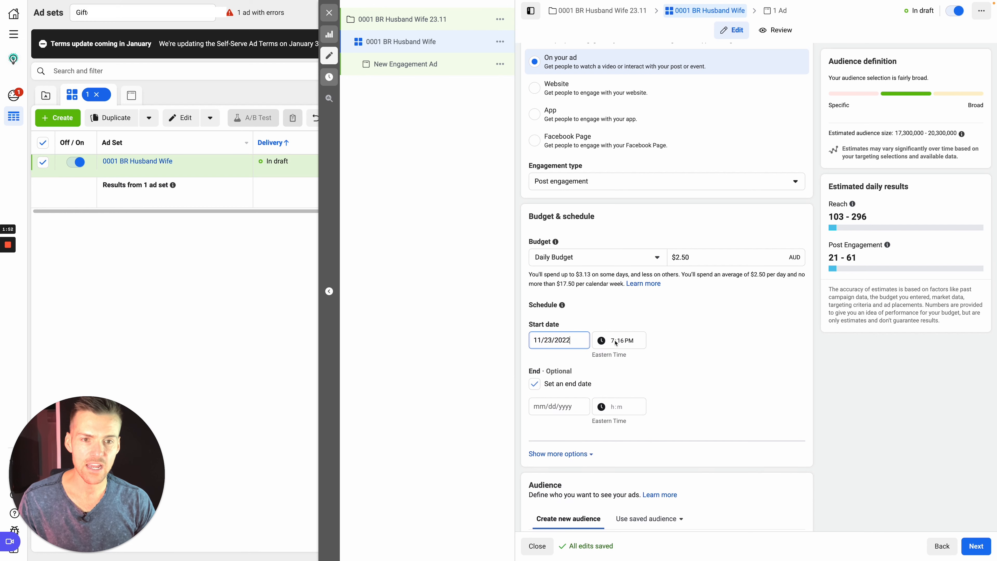
left_click(623, 341)
type("1200a")
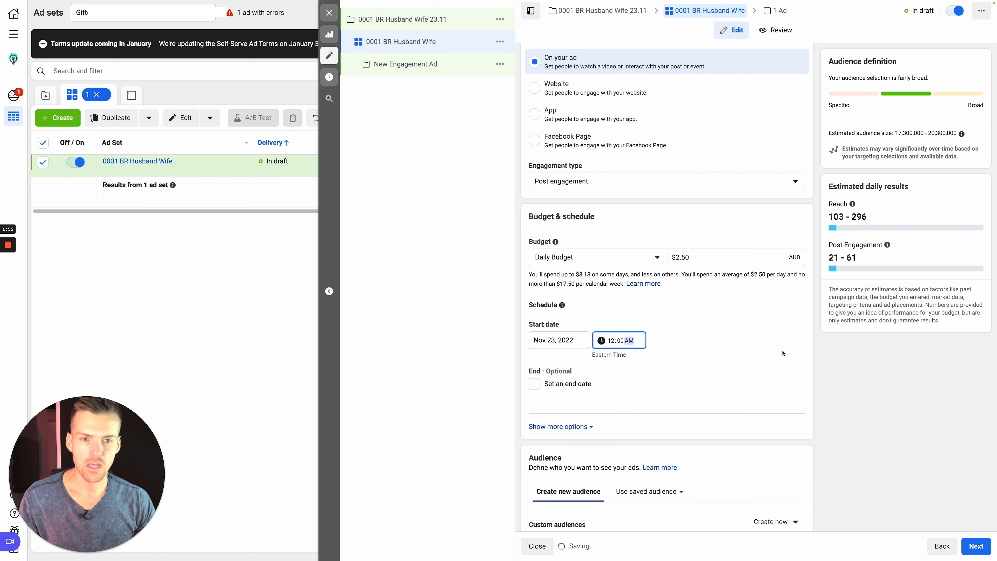
left_click(812, 357)
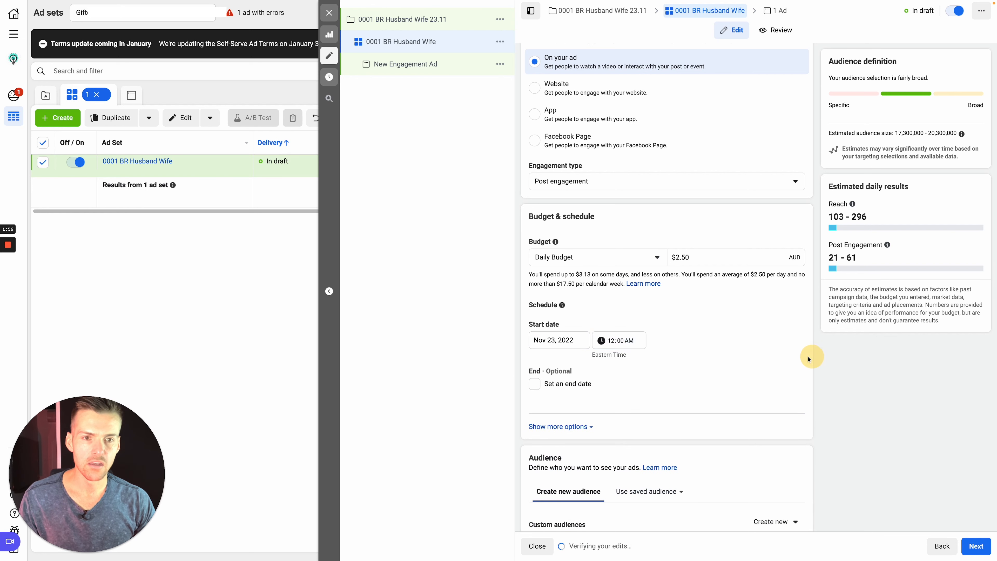
Step: Schedule the ad set to end on Nov 24, 2022 at 12:01 AM
scroll(854, 367, "down", 1)
left_click(549, 333)
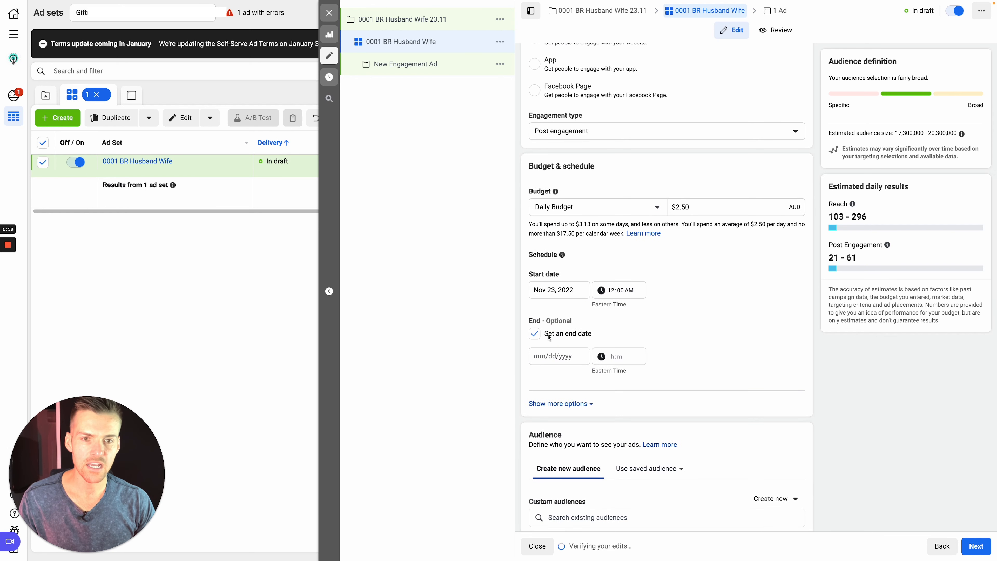
left_click(552, 355)
left_click(618, 443)
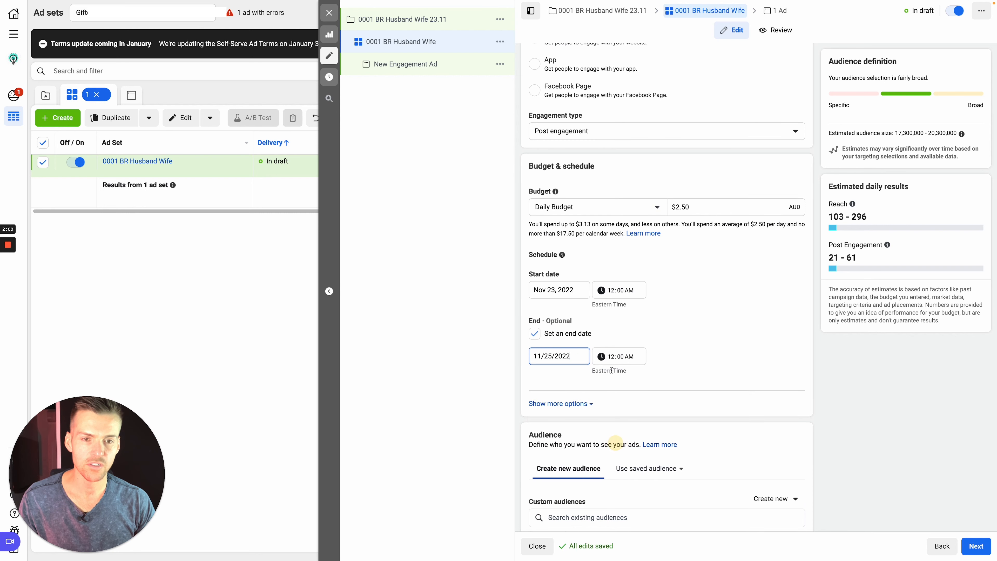
left_click(624, 357)
type("1")
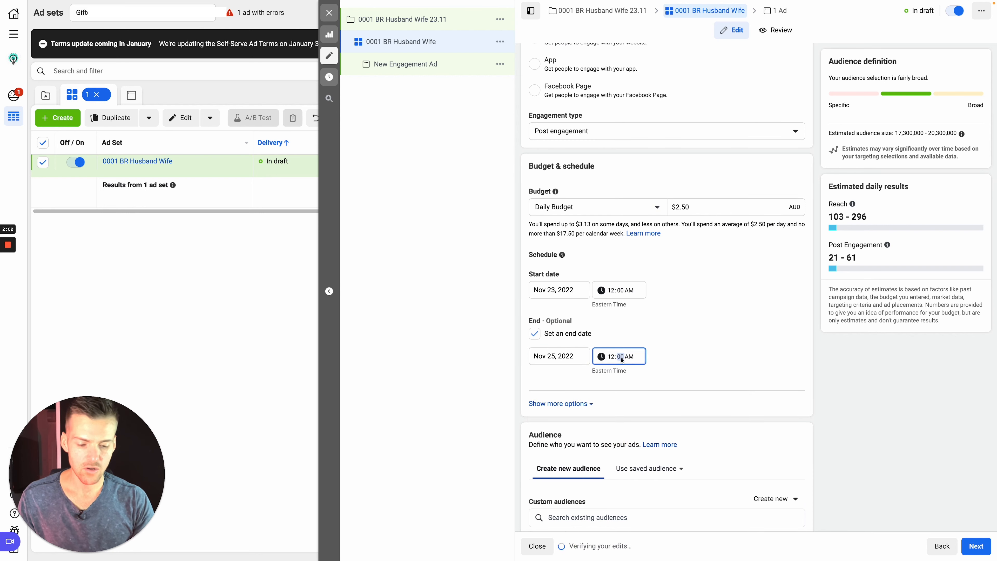
left_click(567, 358)
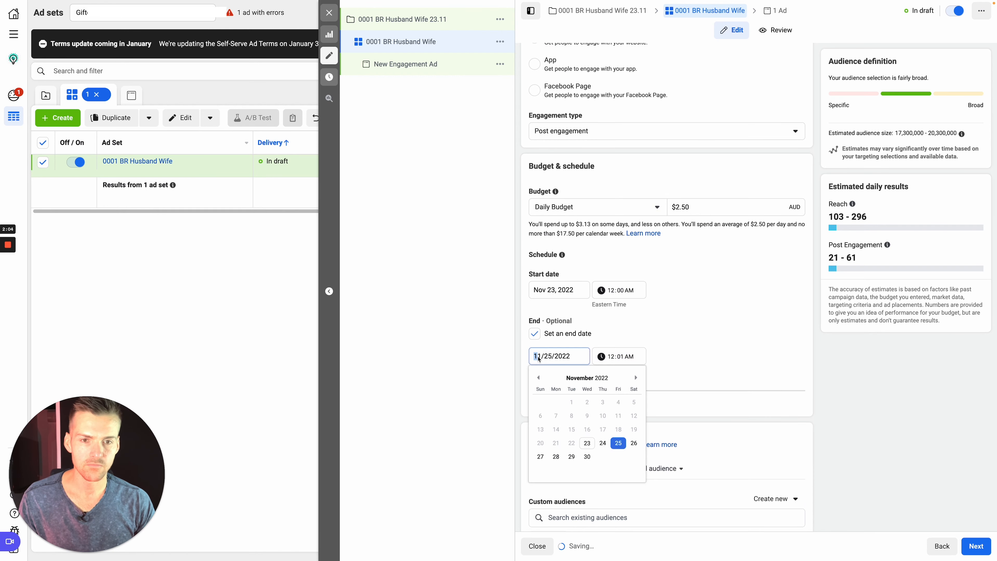
left_click(601, 443)
Step: Replace Australia with the United States as the audience location
scroll(646, 244, "down", 2)
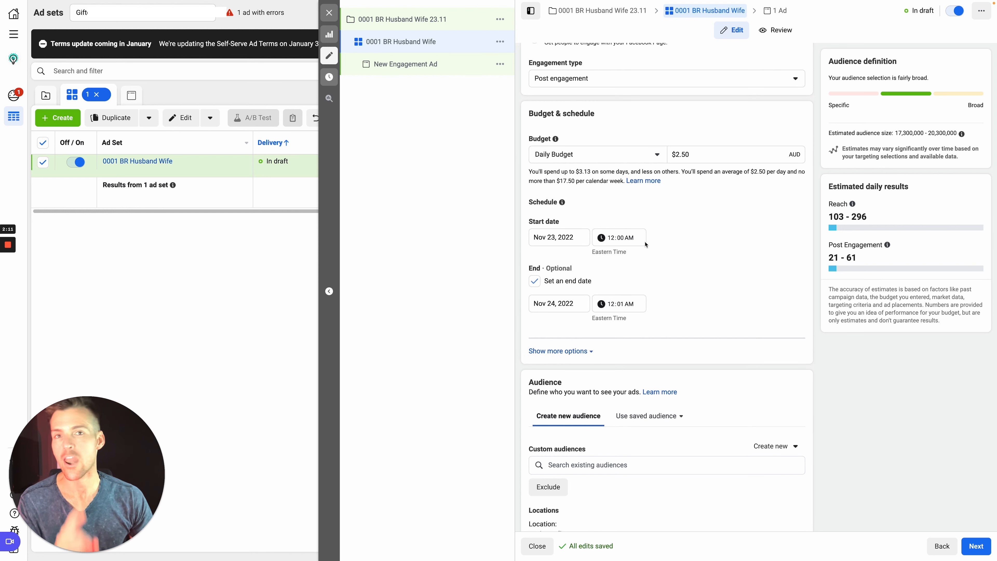
scroll(646, 245, "down", 5)
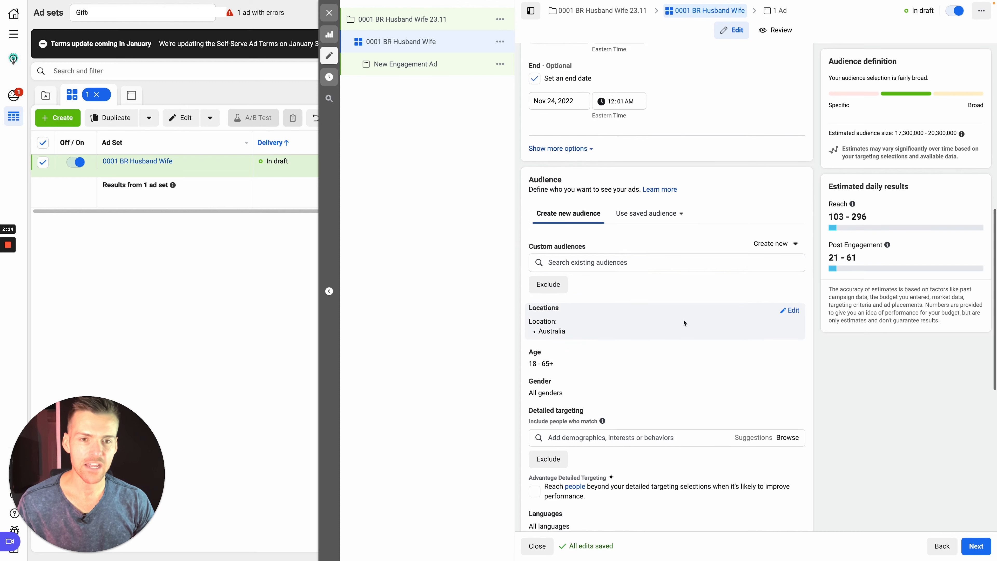
left_click(791, 311)
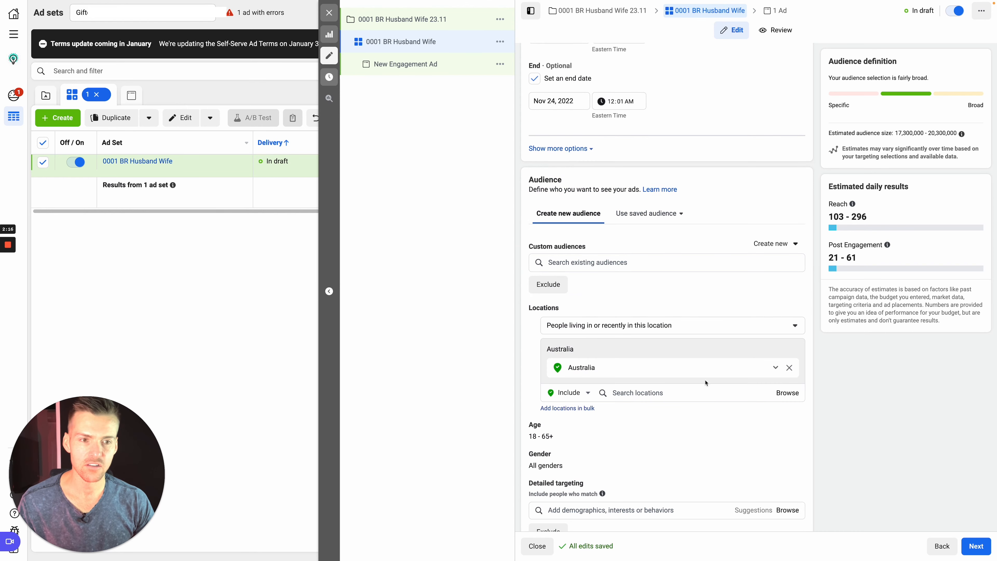
left_click(789, 368)
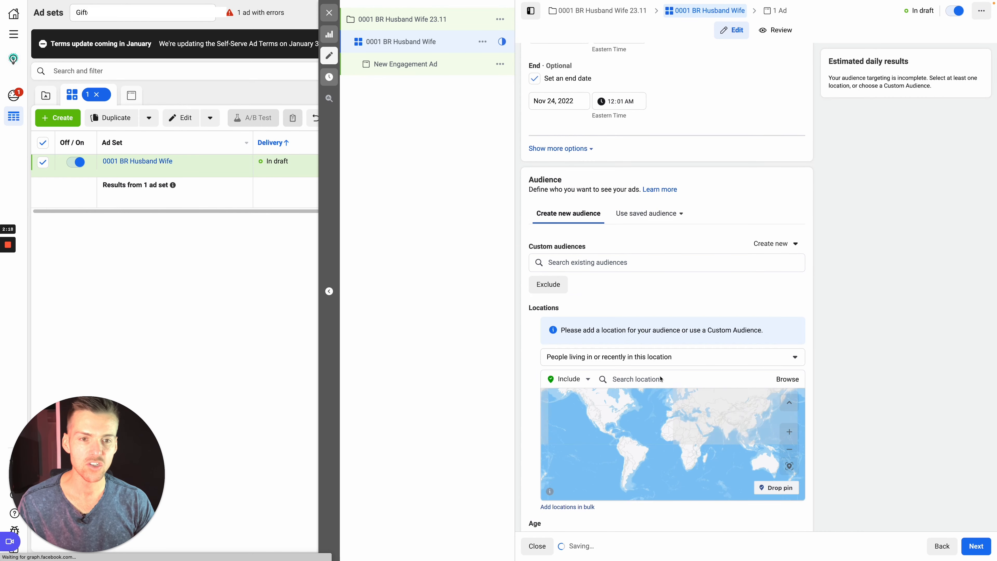
scroll(838, 377, "down", 5)
Step: Add the interest Camping (outdoors activities) to the ad set's detailed targeting
scroll(838, 377, "down", 2)
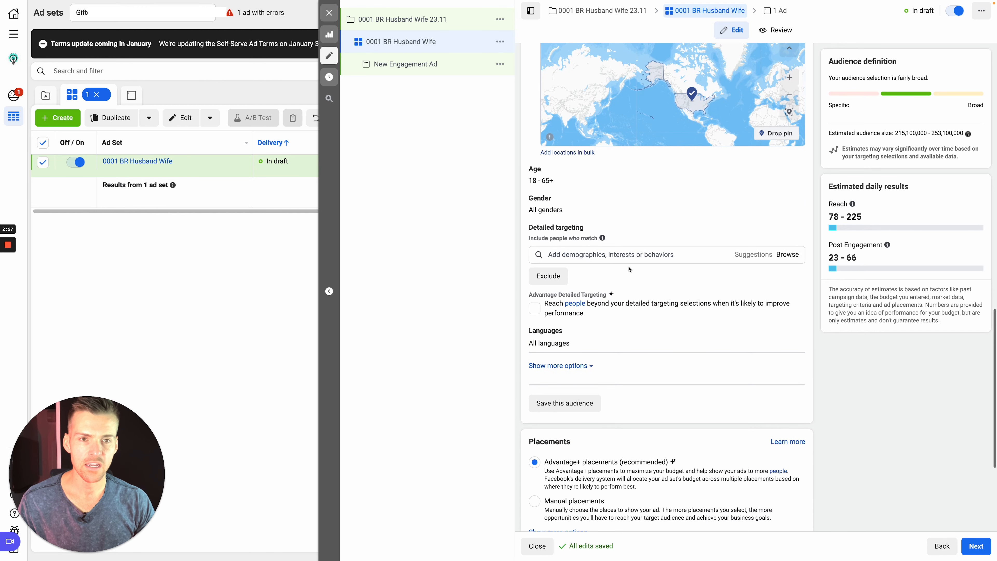
left_click(629, 261)
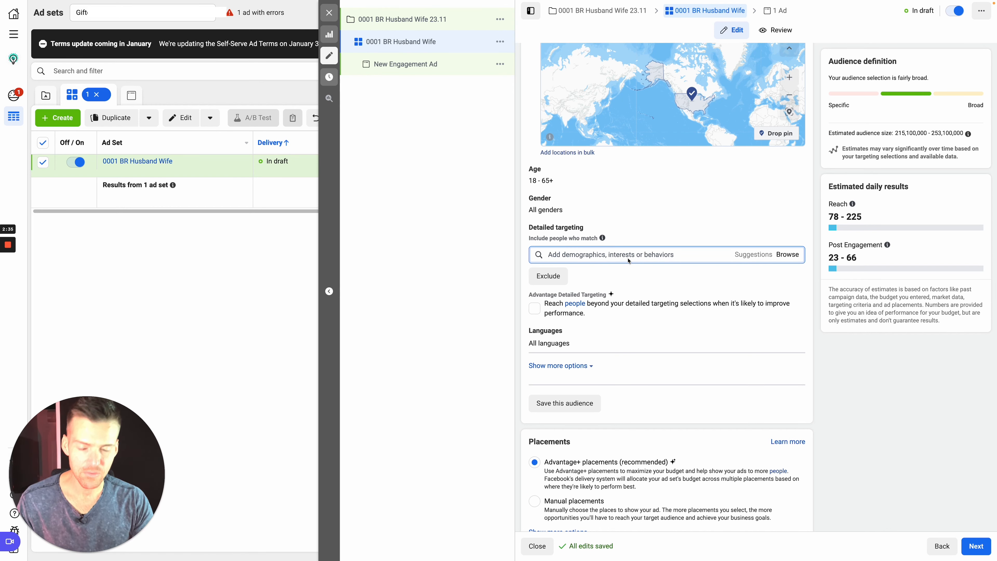
type("camping")
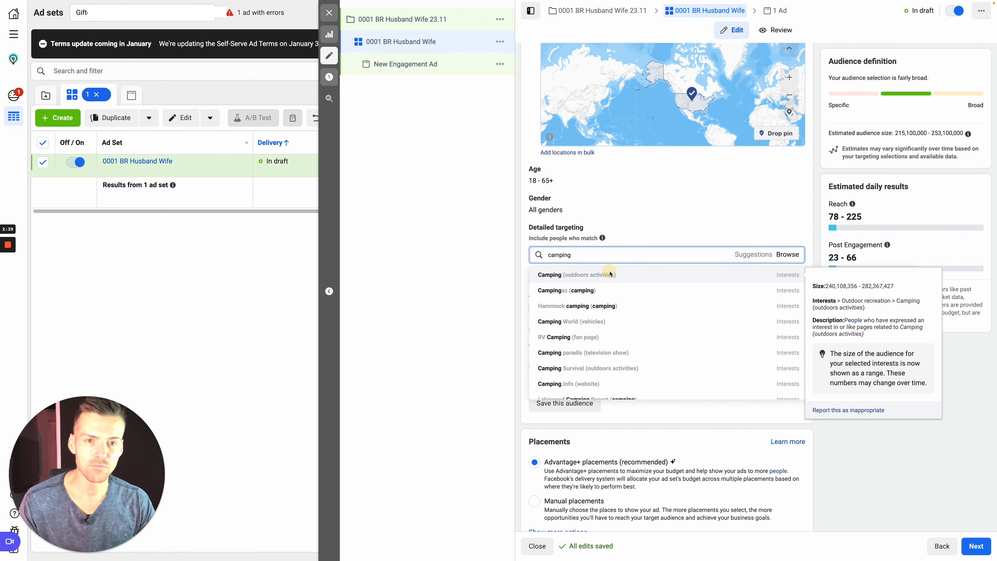
left_click(611, 274)
scroll(851, 316, "down", 2)
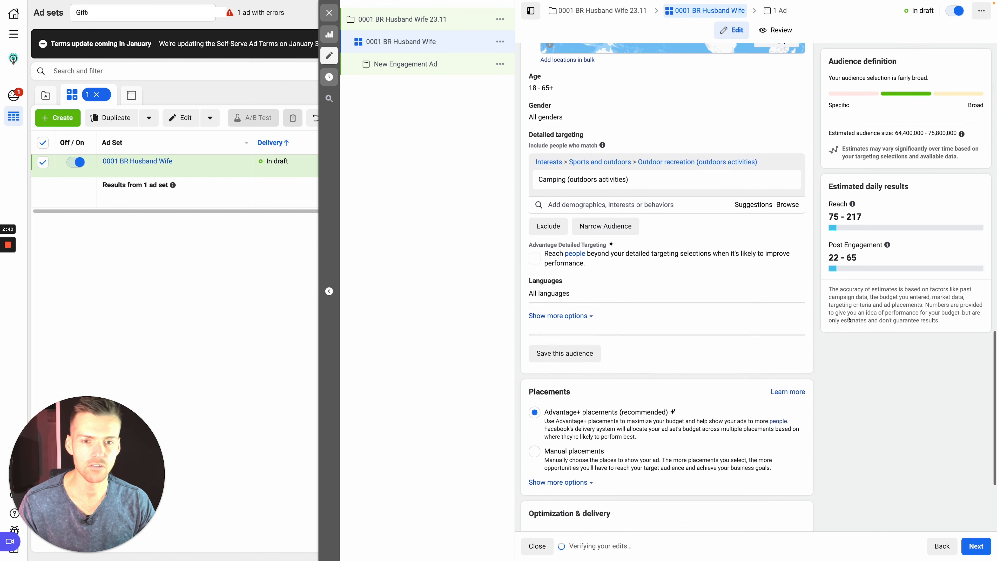
scroll(849, 319, "down", 3)
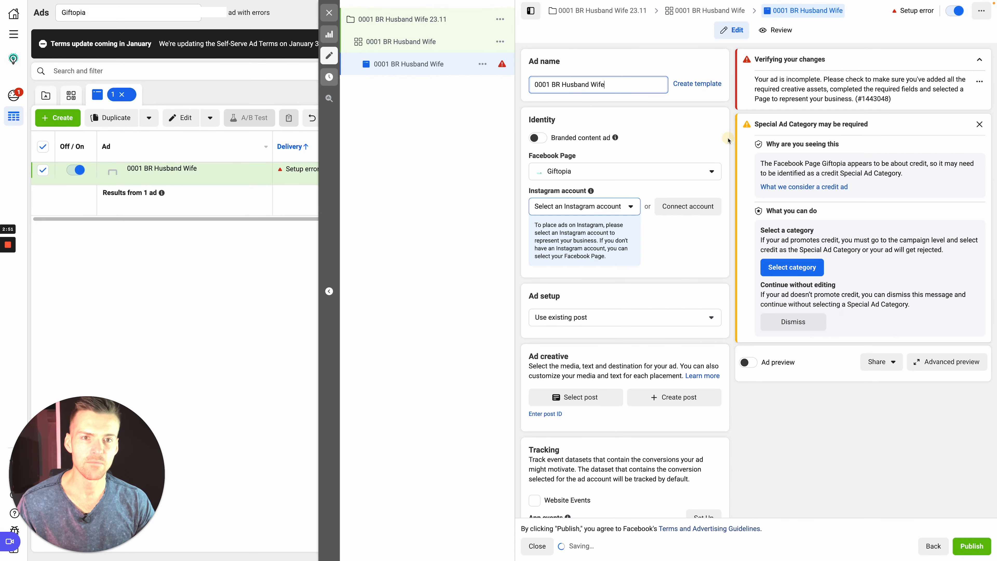
Step: Switch the ad setup to Create ad and choose the account image asset_799 of the boxed necklace as its media
left_click(727, 138)
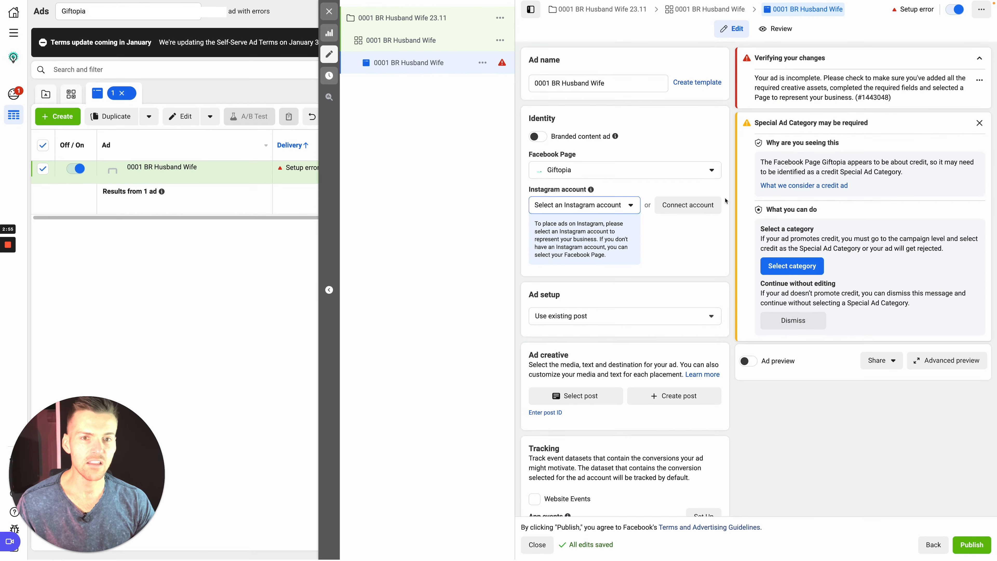
left_click(659, 317)
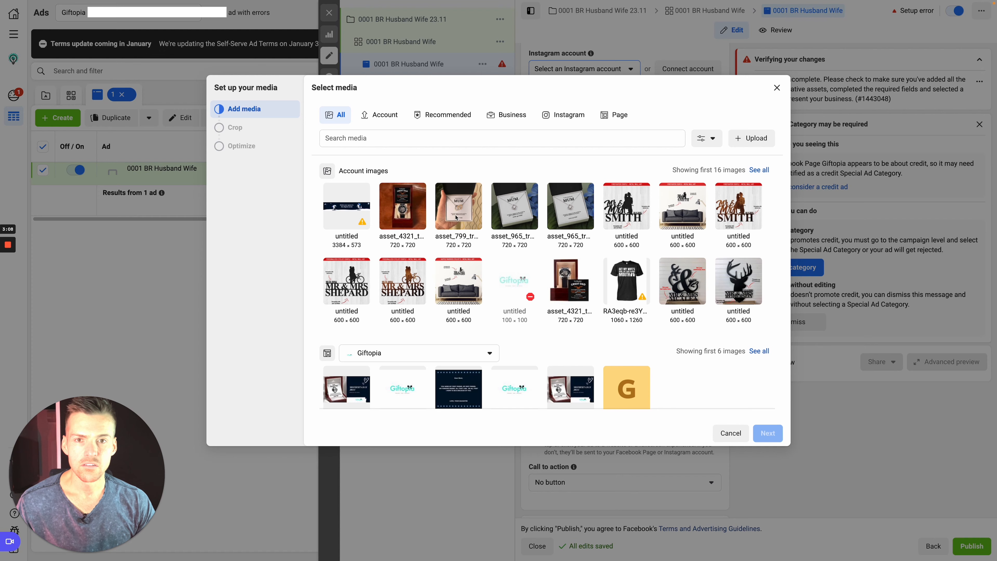
left_click(456, 217)
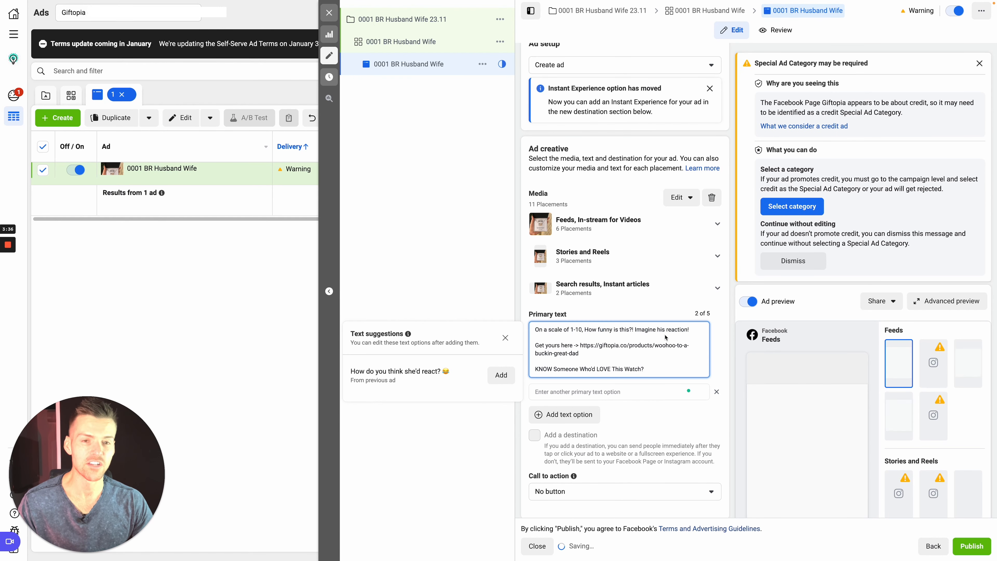
Step: Remove the empty second primary text option from the ad creative
scroll(663, 342, "down", 1)
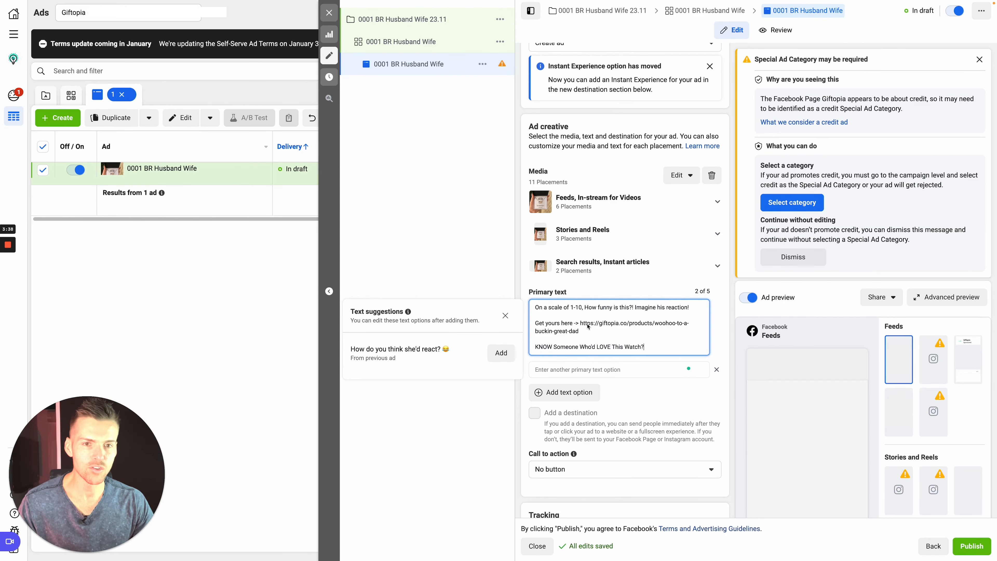
left_click_drag(580, 323, 589, 334)
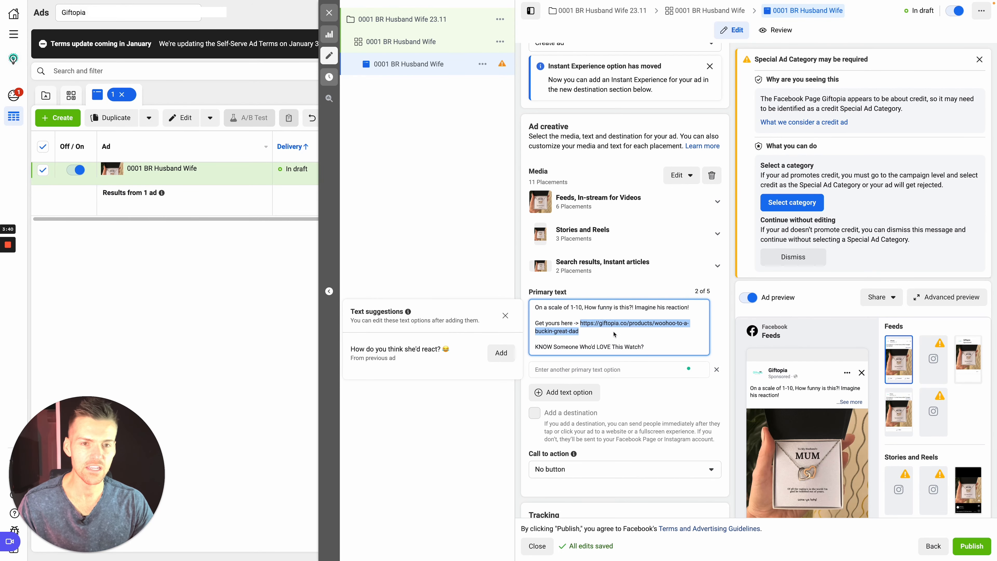
scroll(676, 338, "down", 1)
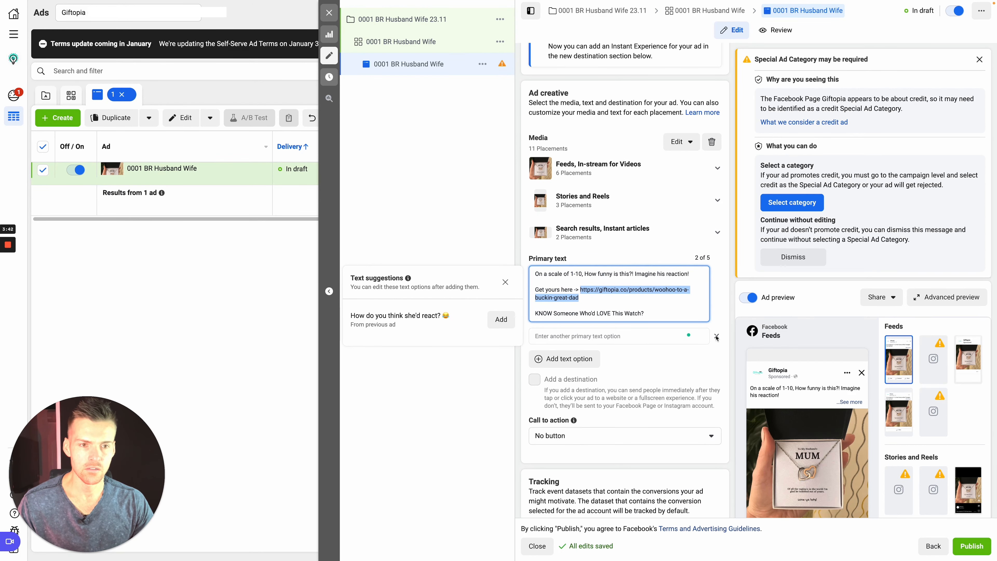
left_click(720, 326)
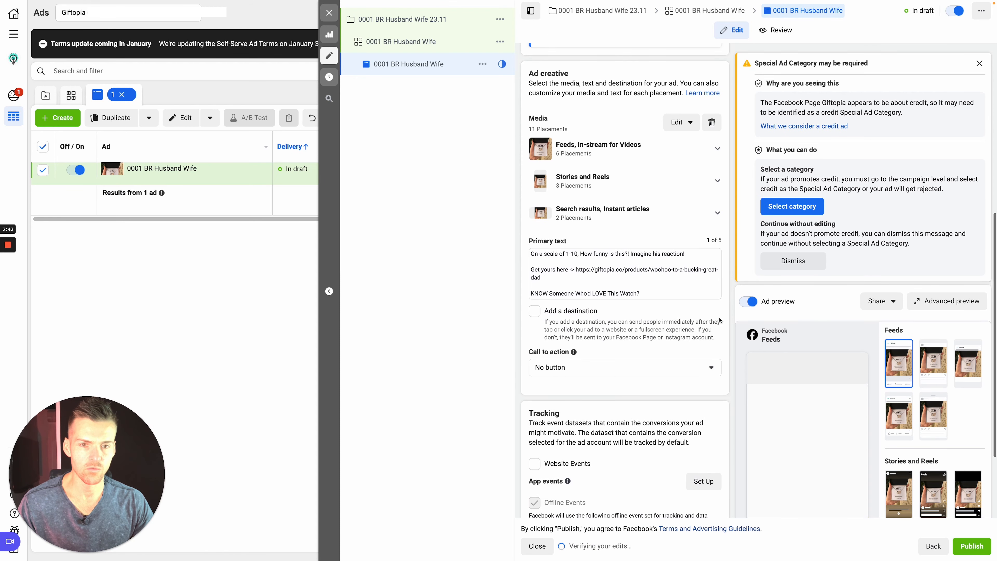
Step: Set the ad's call to action to Shop now
scroll(720, 321, "down", 1)
left_click(711, 321)
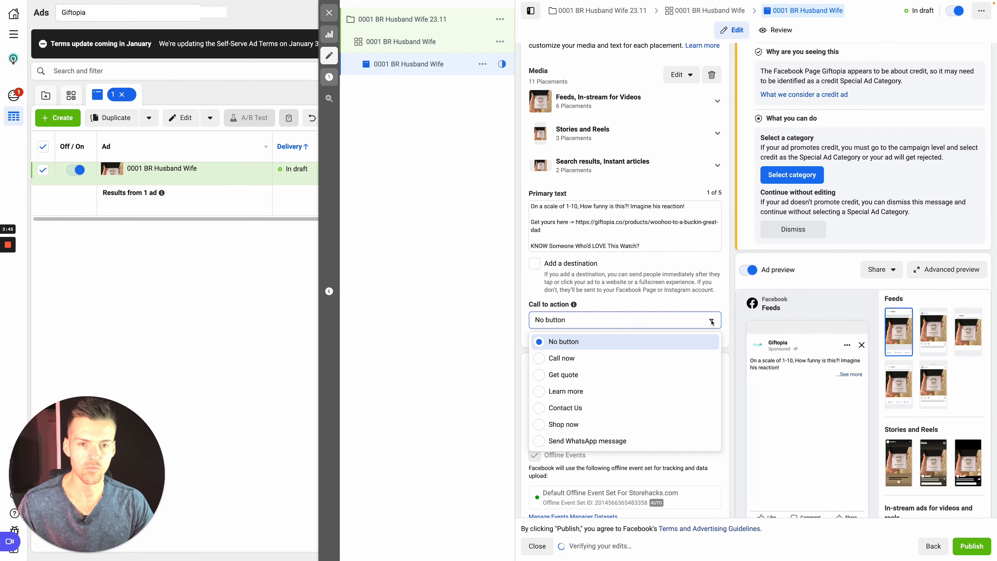
left_click(569, 423)
Step: Copy the giftopia.co product link from the primary text into the destination's Website URL
left_click_drag(579, 226, 540, 230)
key("ctrl+c")
left_click(624, 427)
key("ctrl+v")
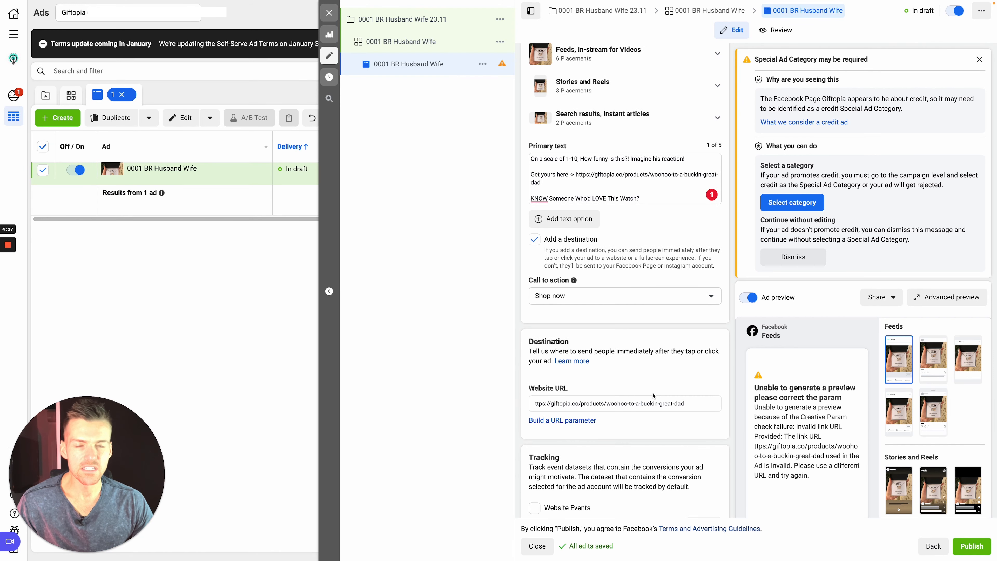
scroll(654, 248, "up", 2)
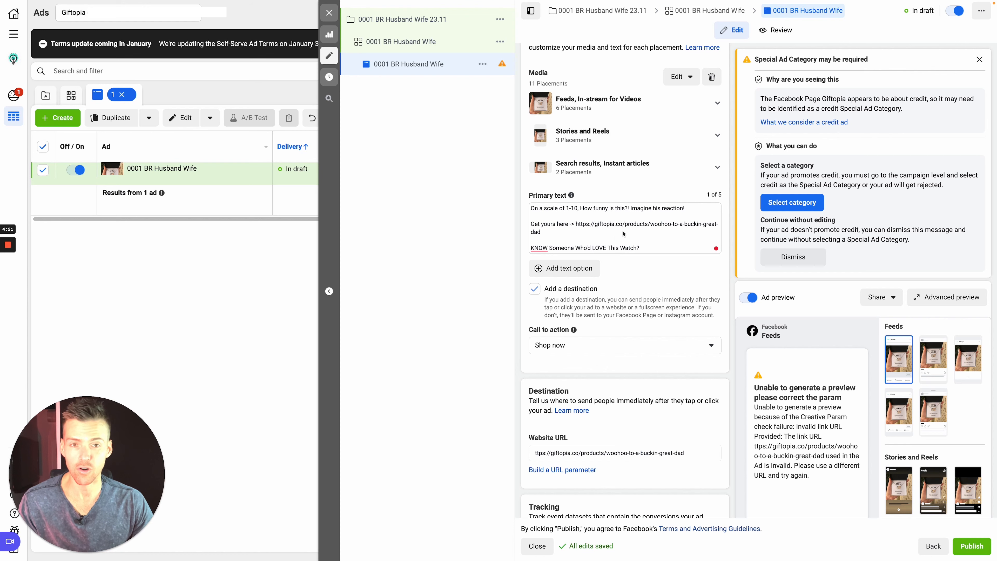
scroll(661, 235, "down", 2)
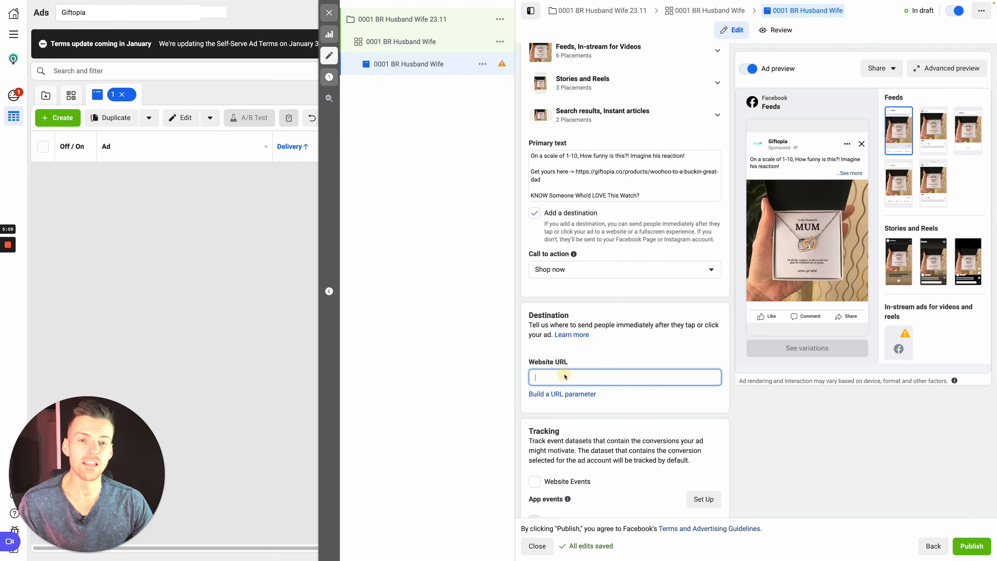
Step: Try to build a URL parameter with {{adset.name}} as the campaign medium and the copied product link as the website URL
left_click(563, 394)
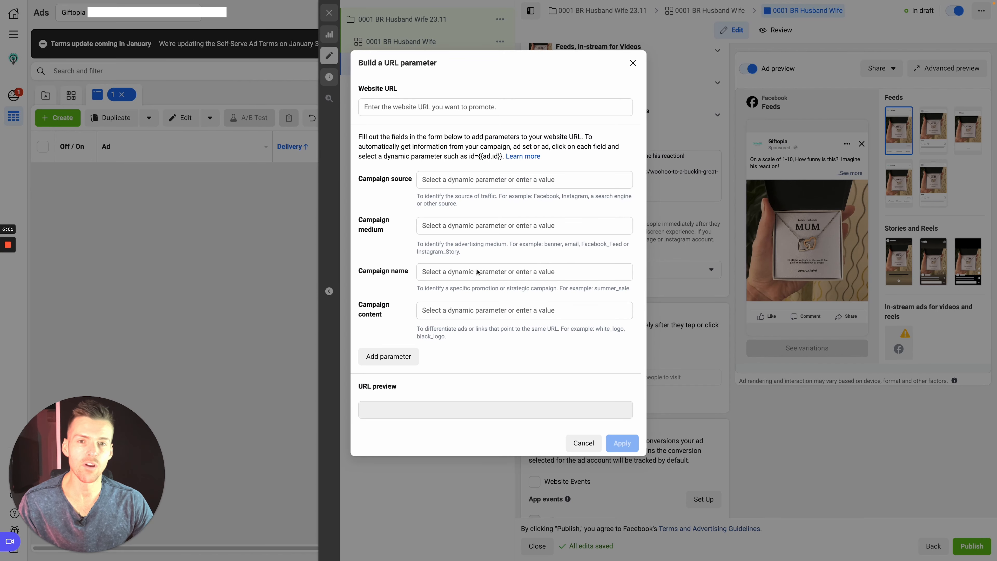
left_click(467, 226)
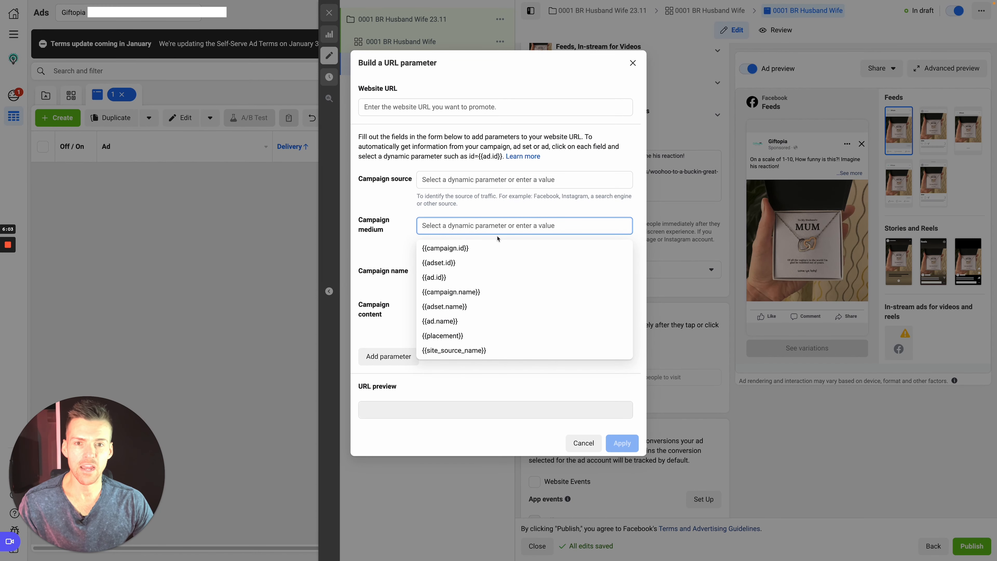
left_click(457, 306)
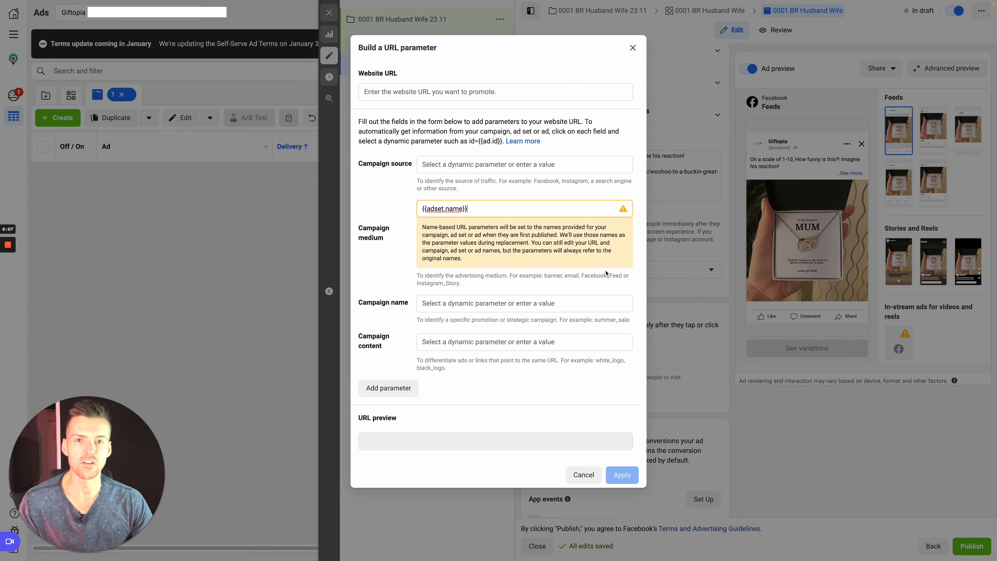
left_click(499, 94)
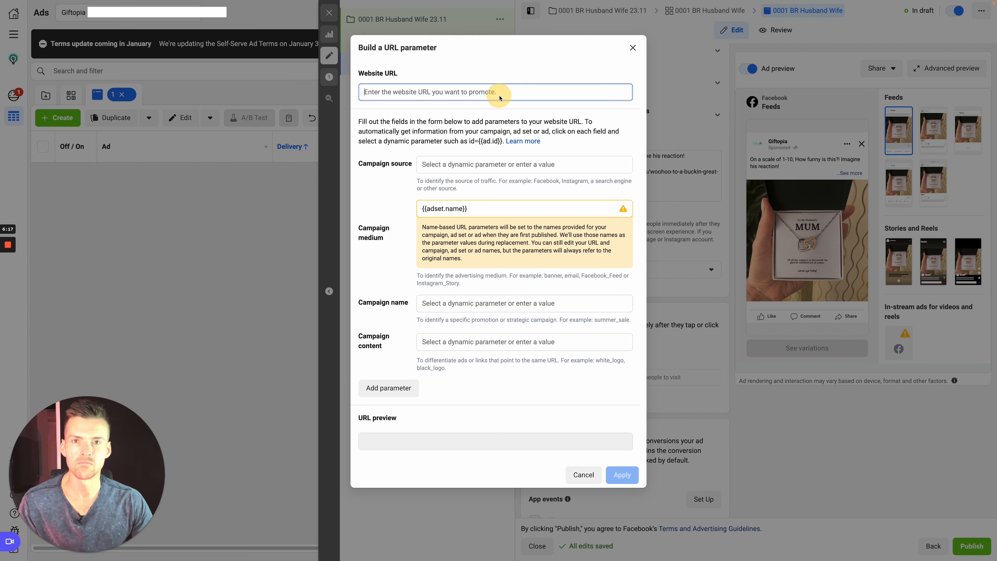
key("ctrl+v")
left_click(535, 125)
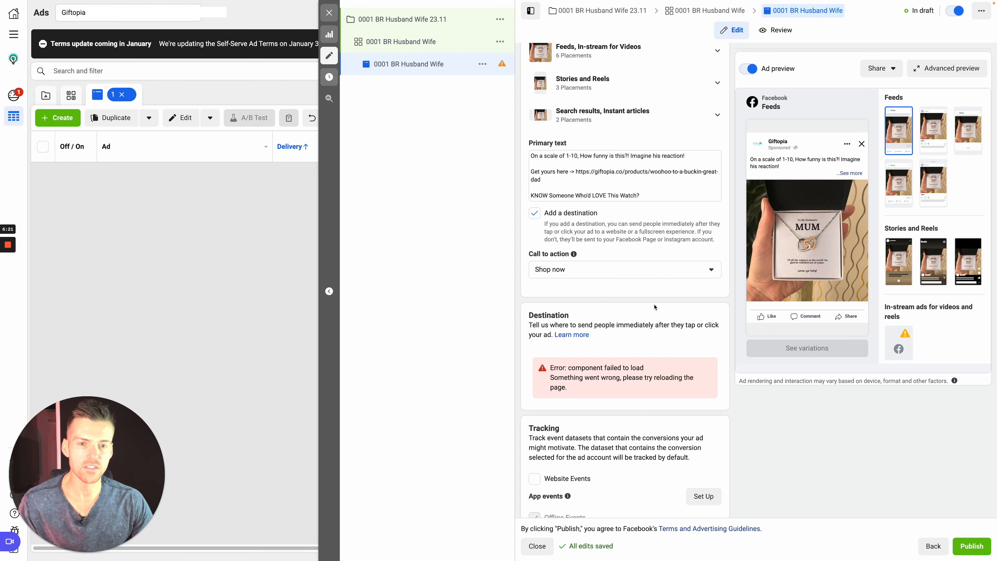
scroll(654, 306, "up", 2)
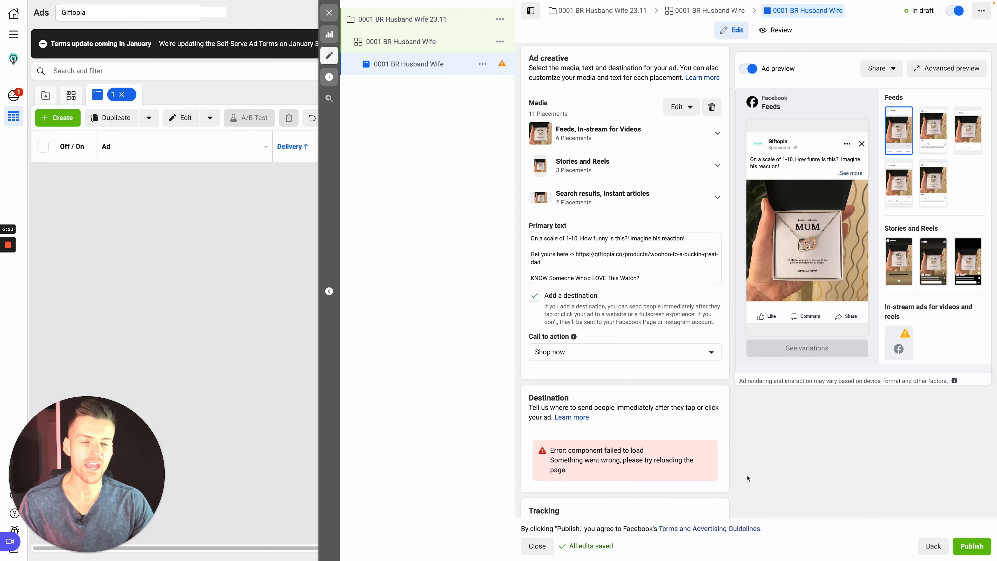
scroll(749, 478, "up", 1)
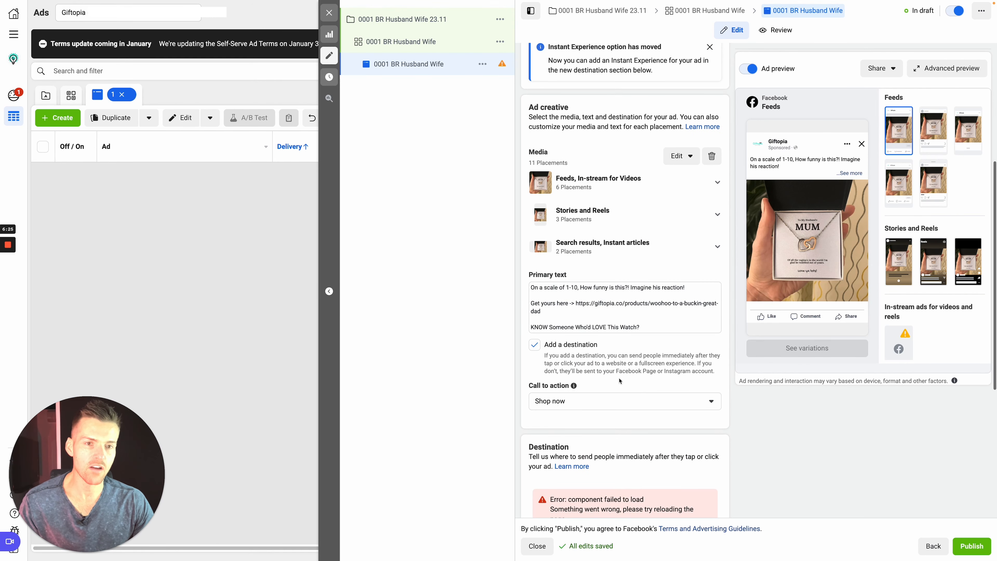
scroll(673, 358, "up", 2)
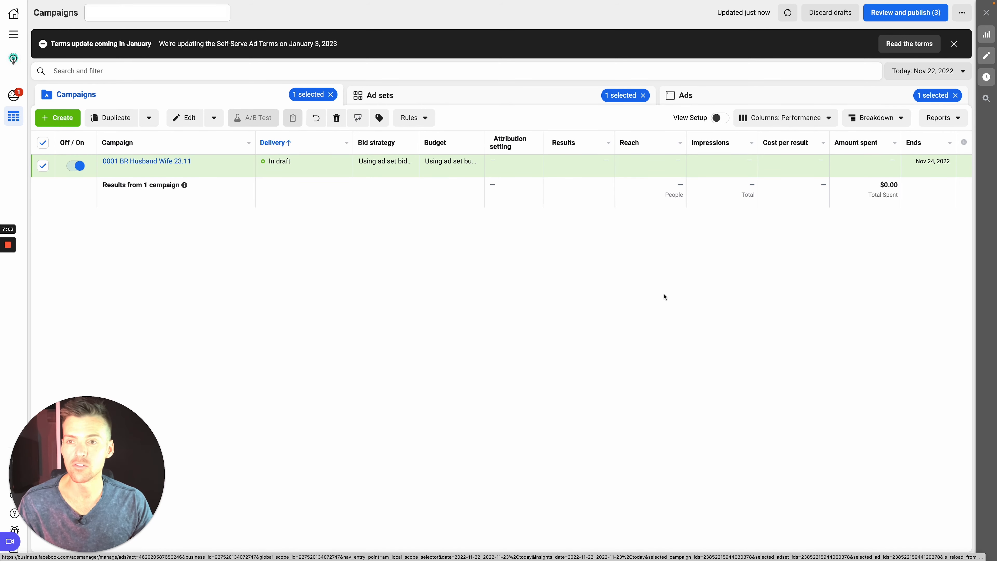
Step: Create a new campaign with the Sales objective using the manual sales campaign setup
left_click(70, 125)
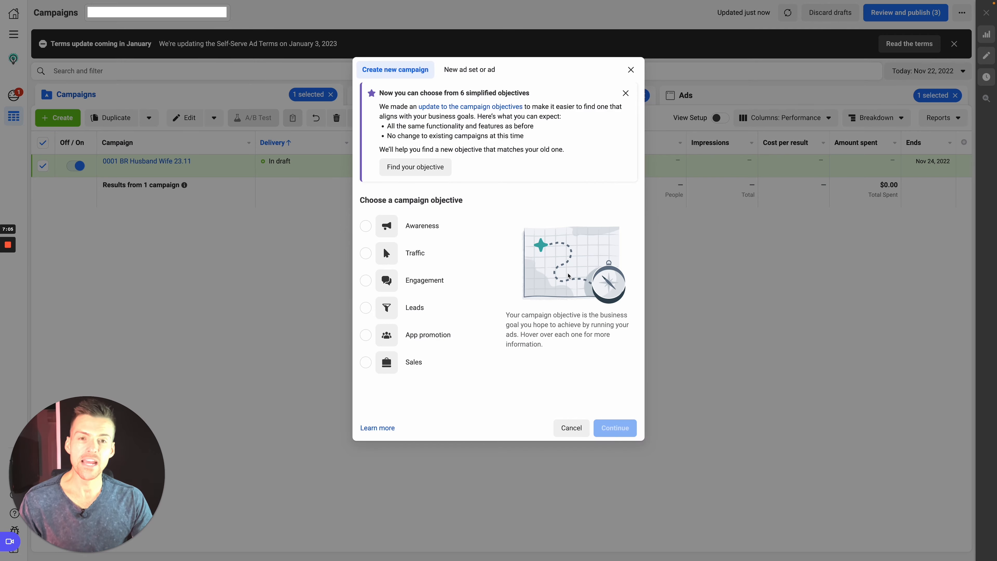
left_click(392, 361)
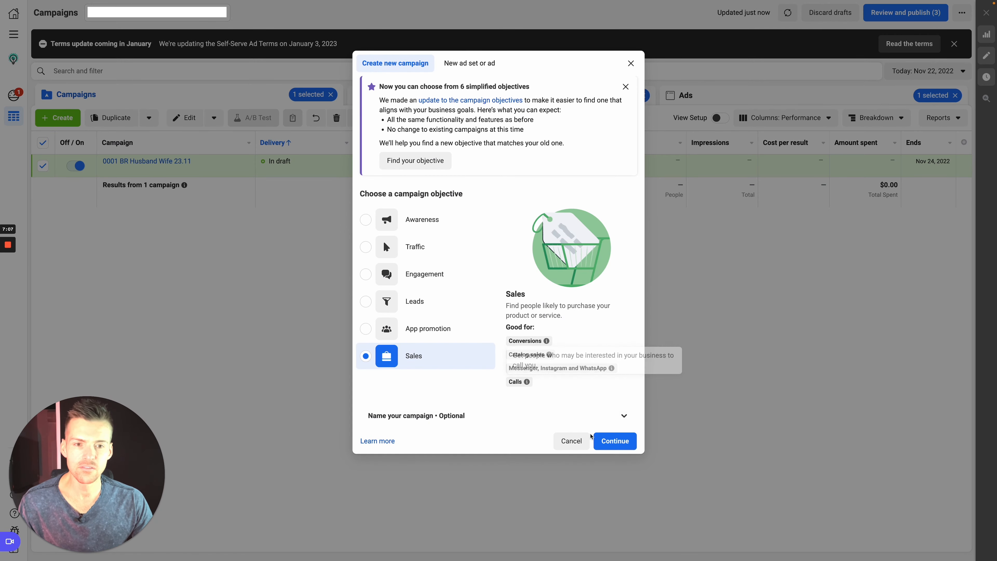
left_click(612, 439)
left_click(489, 280)
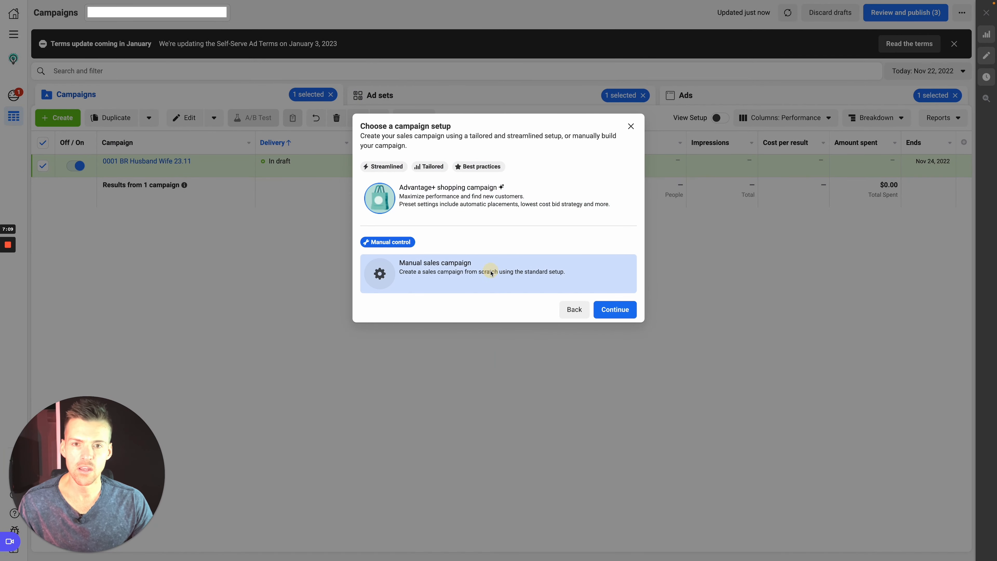
left_click(610, 310)
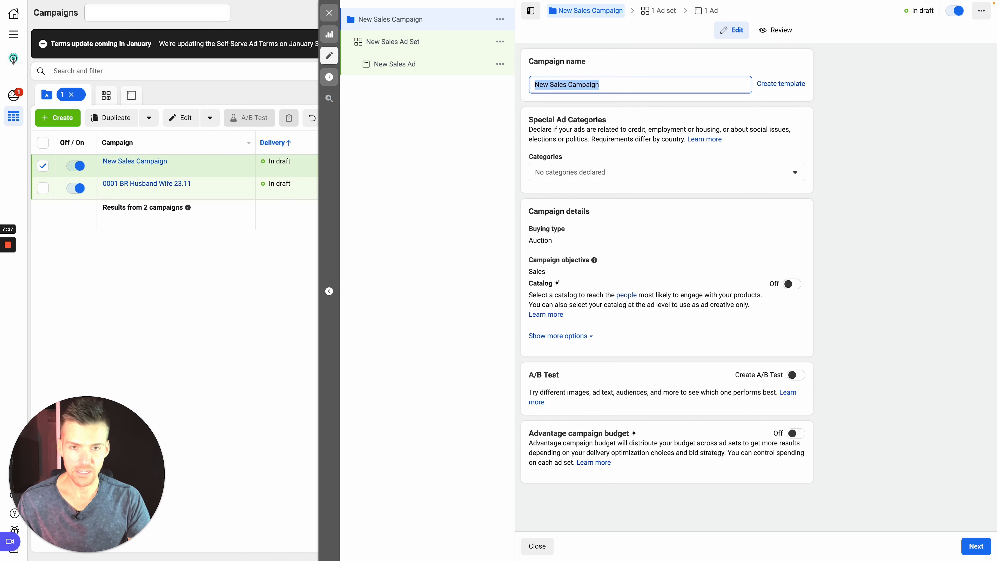
Step: Name the new sales campaign 0001 R8 Husband Wife 23.11
type("000")
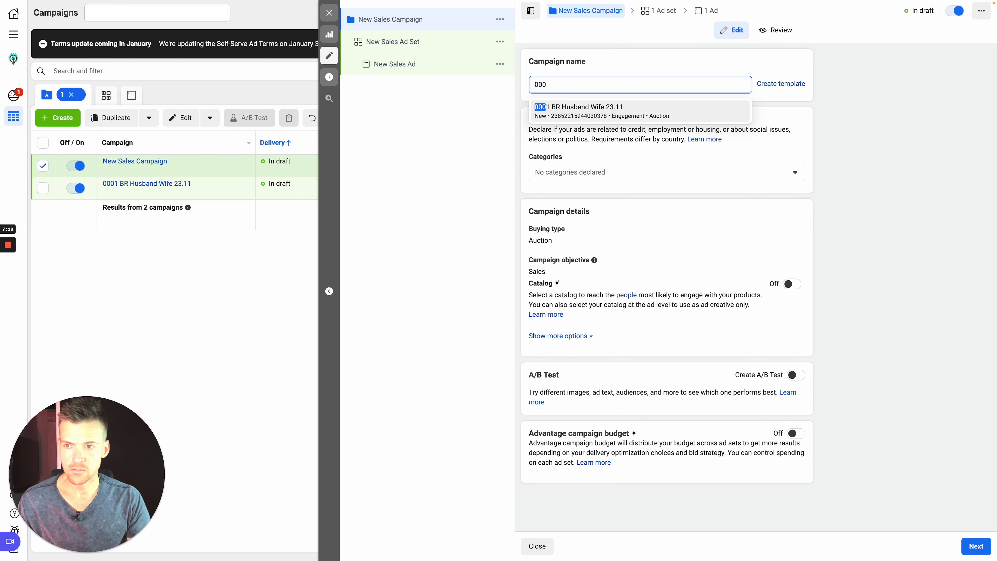
type("1 R8")
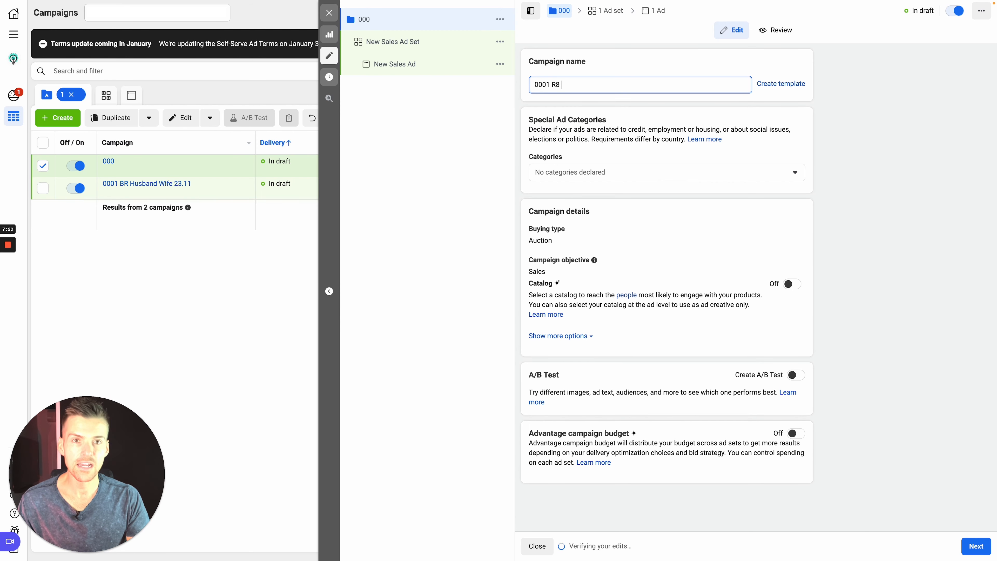
type(" Husband Wife")
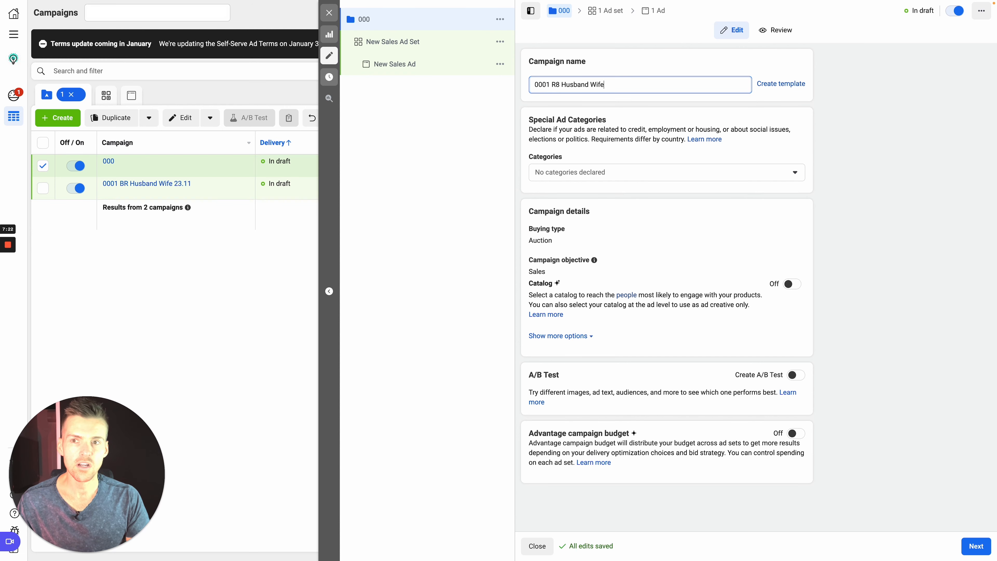
type(" 23.11")
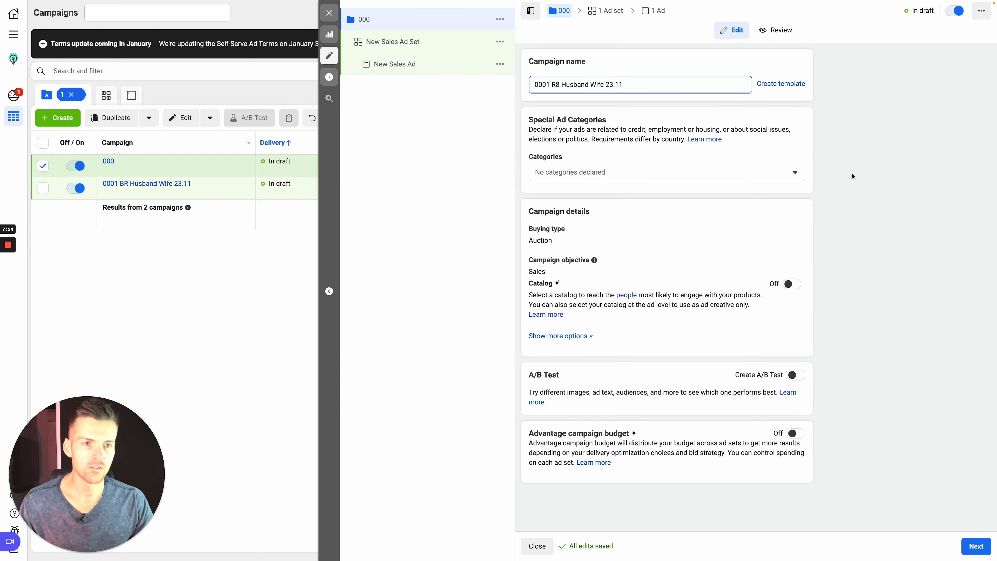
Step: Reuse the campaign name for its ad set, naming it 0001 R8 Husband Wife 23.11 Ad Set
triple_click(619, 85)
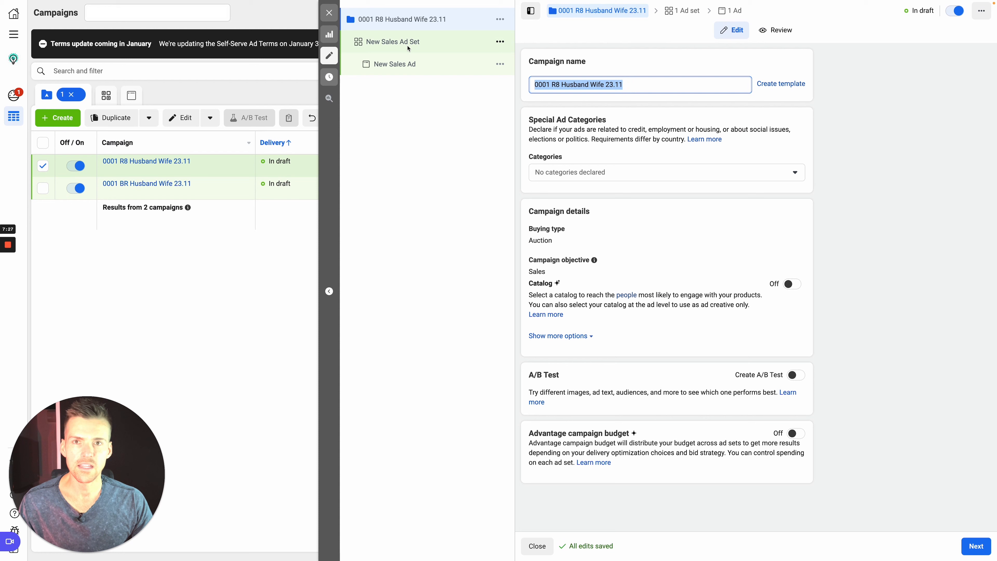
left_click(406, 46)
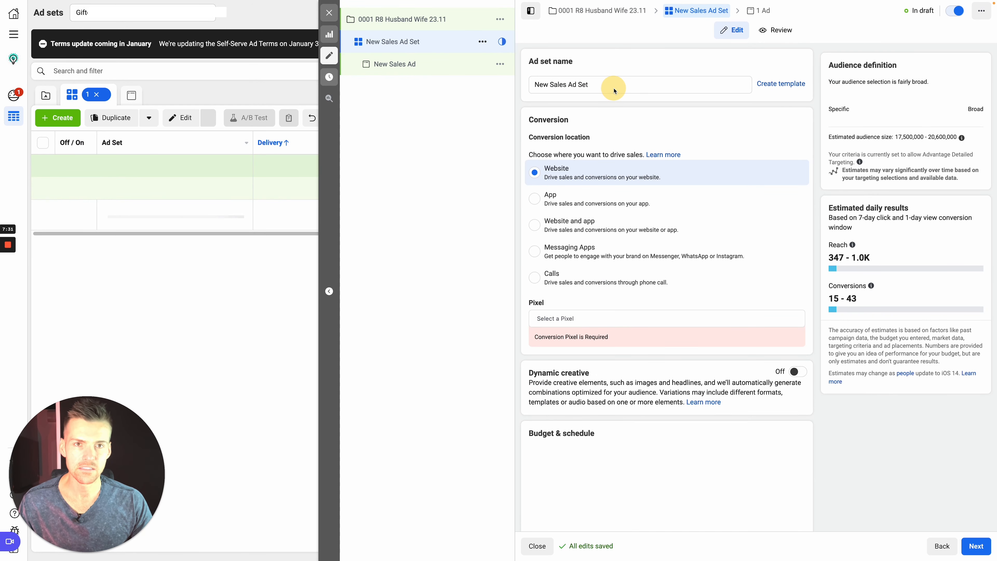
triple_click(594, 84)
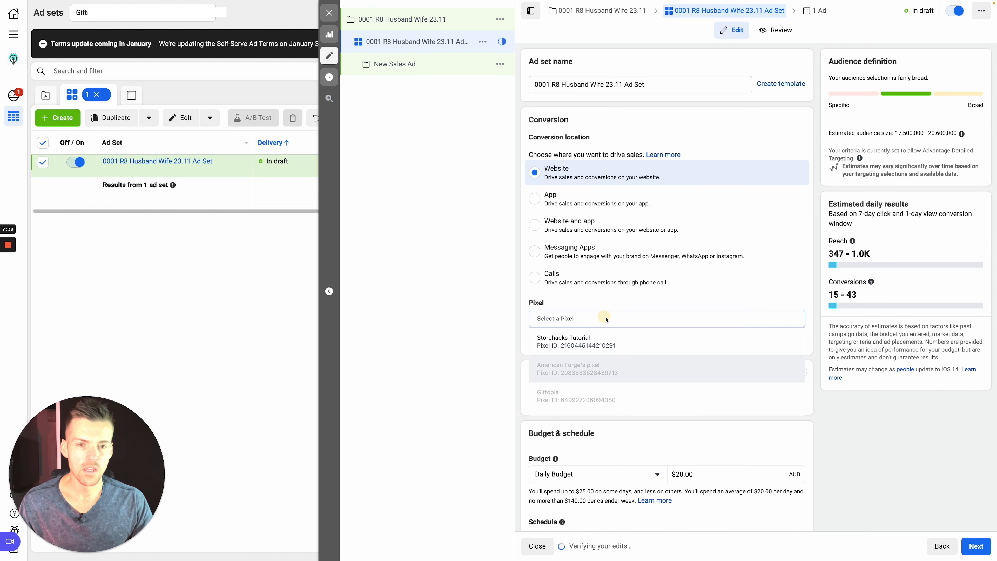
Step: Set the ad set's pixel to Storehacks Tutorial and its conversion event to Purchase
left_click(602, 319)
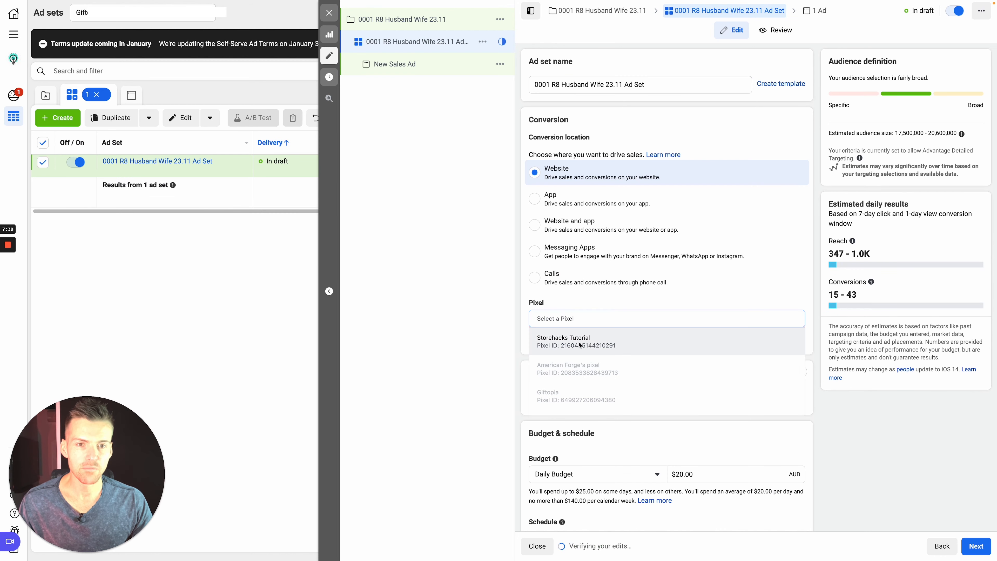
left_click(574, 338)
left_click(571, 483)
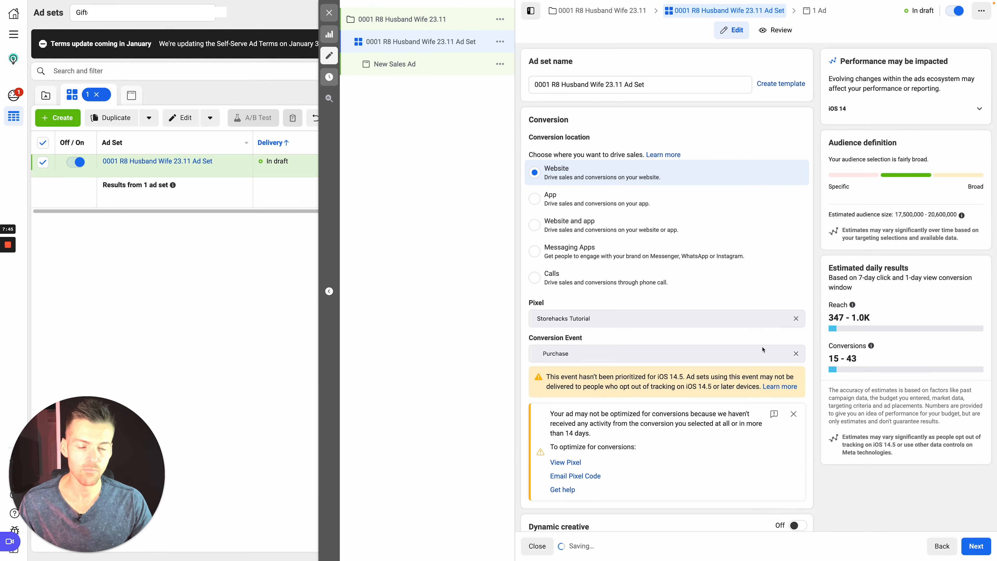
Step: Set the ad set's daily budget to $5
scroll(698, 269, "down", 10)
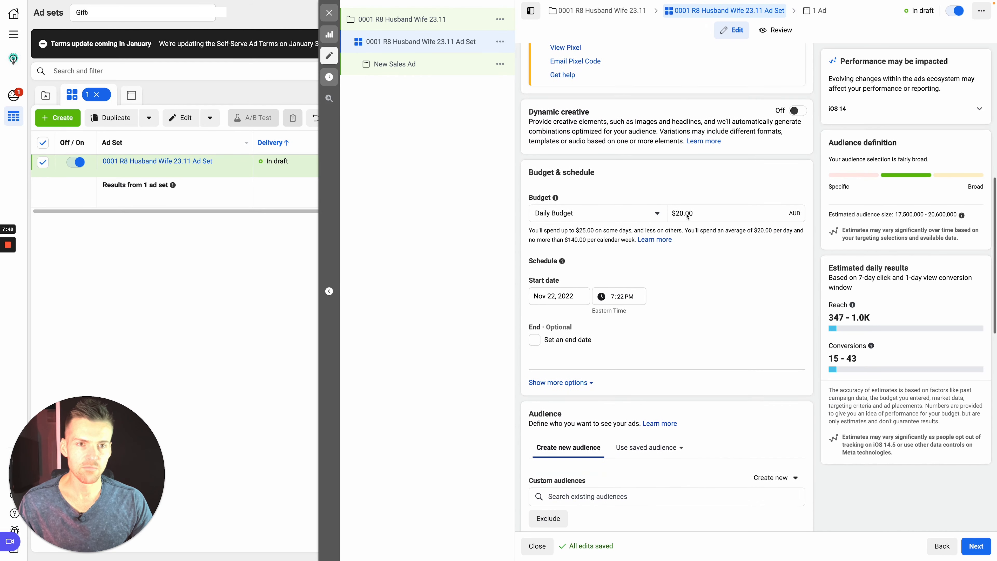
left_click_drag(684, 213, 673, 213)
type("5")
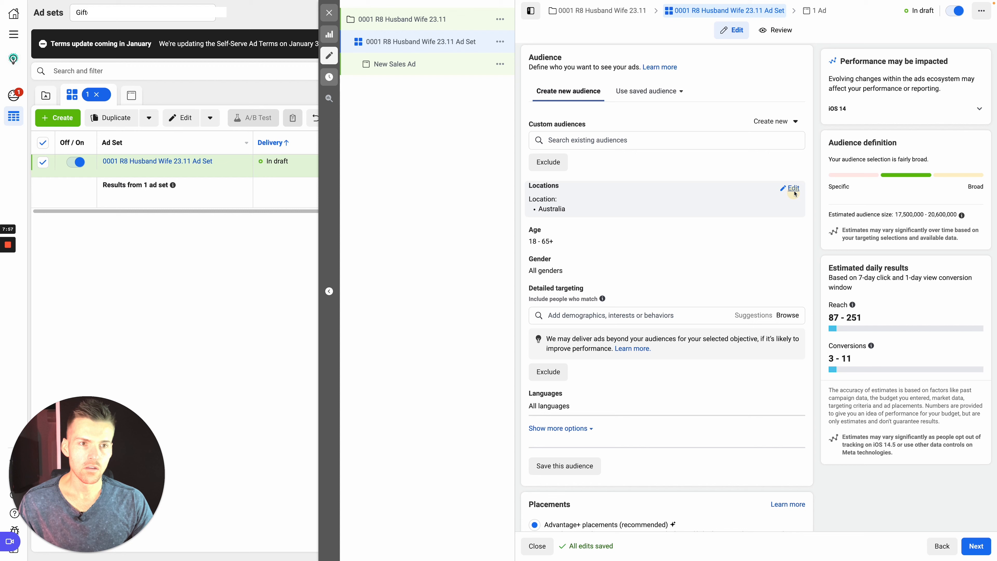
Step: Replace Australia with United States as the ad set's audience location
left_click(792, 188)
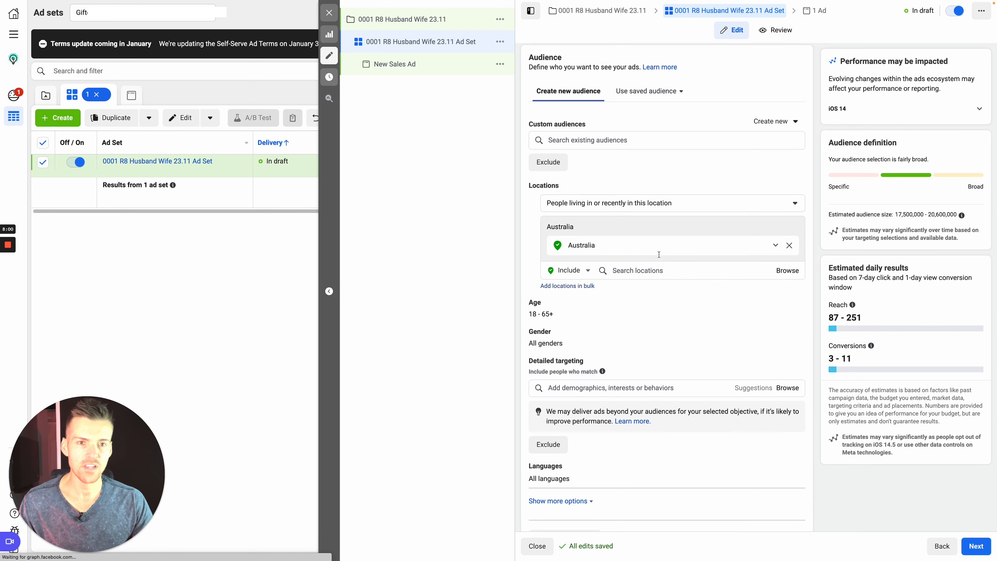
left_click(790, 245)
left_click(661, 258)
type("states")
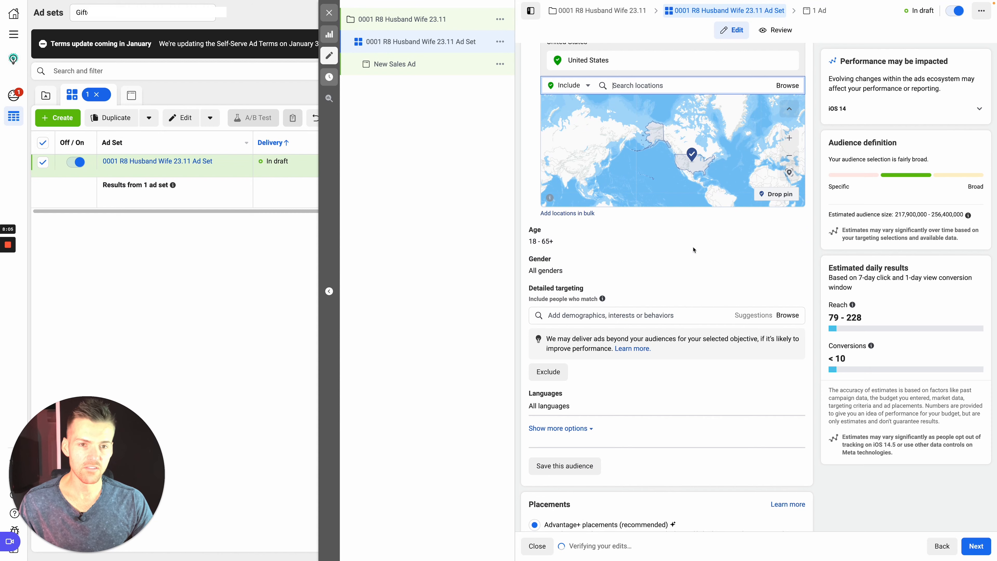
Step: Add the interest Camping (outdoors activities) to the audience's detailed targeting
scroll(694, 250, "down", 1)
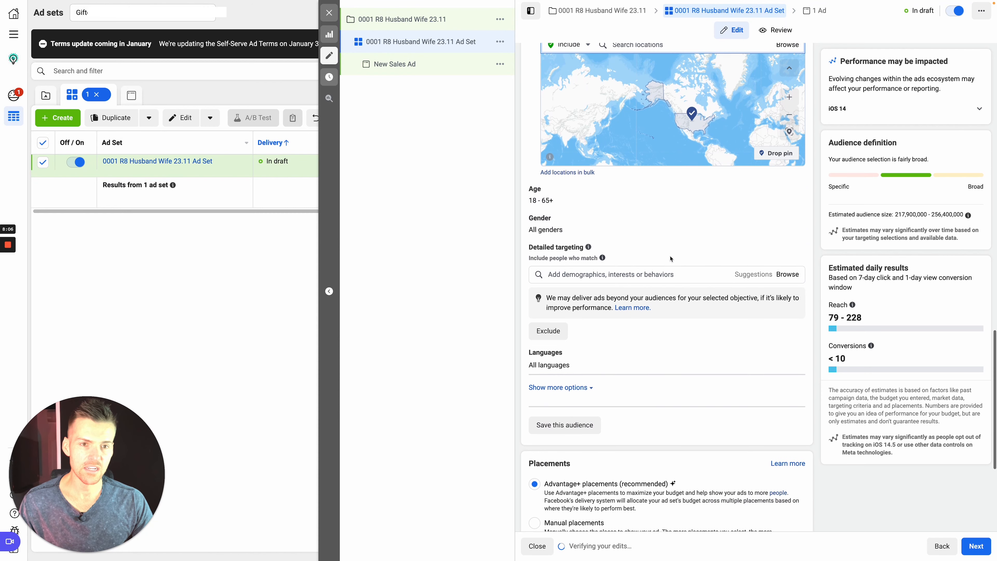
left_click(643, 276)
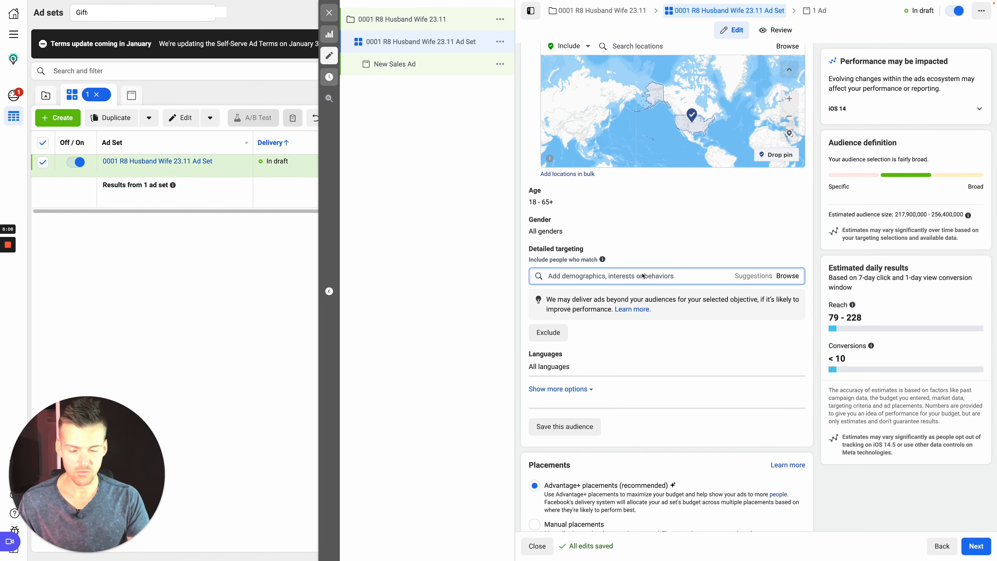
type("camping")
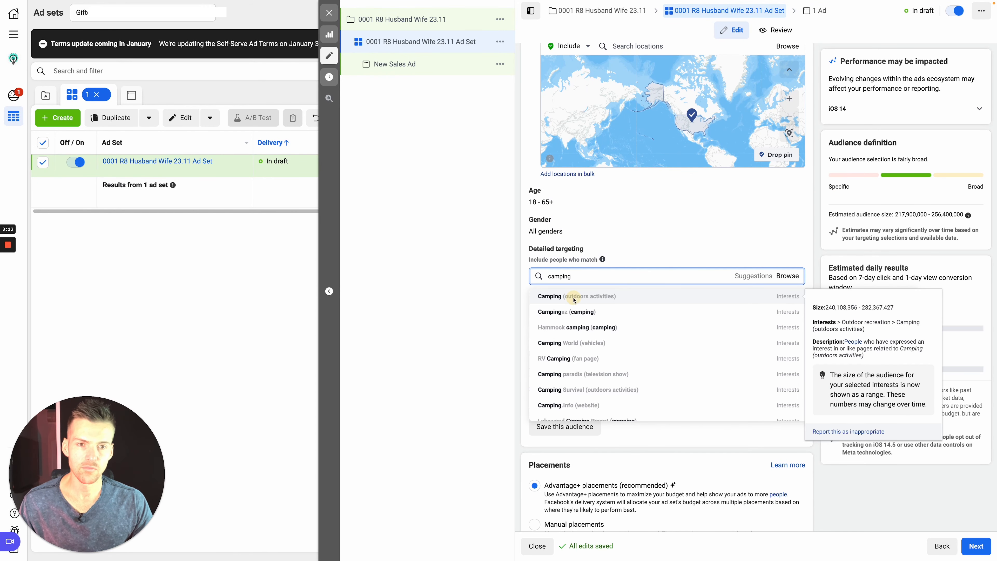
left_click(572, 295)
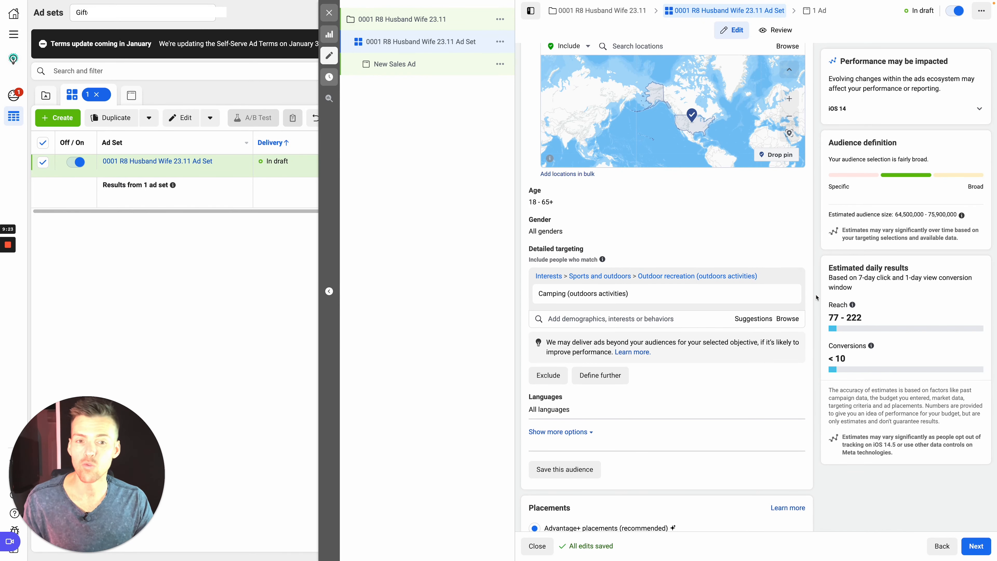
Step: Copy the ad set's name and use it for the ad, naming it 0001 R8 Husband Wife 23.11 Ad Set
scroll(754, 372, "down", 5)
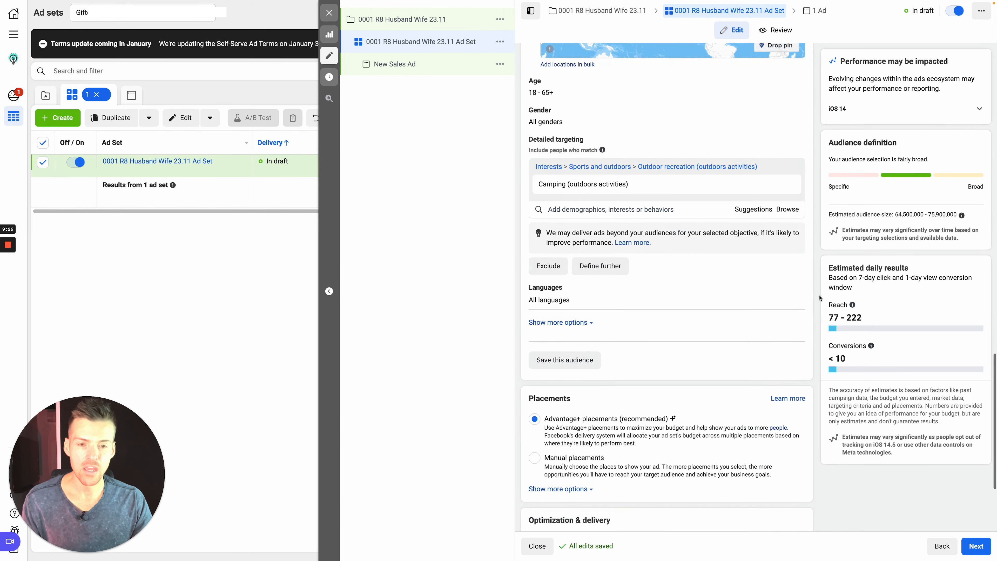
scroll(754, 372, "down", 1)
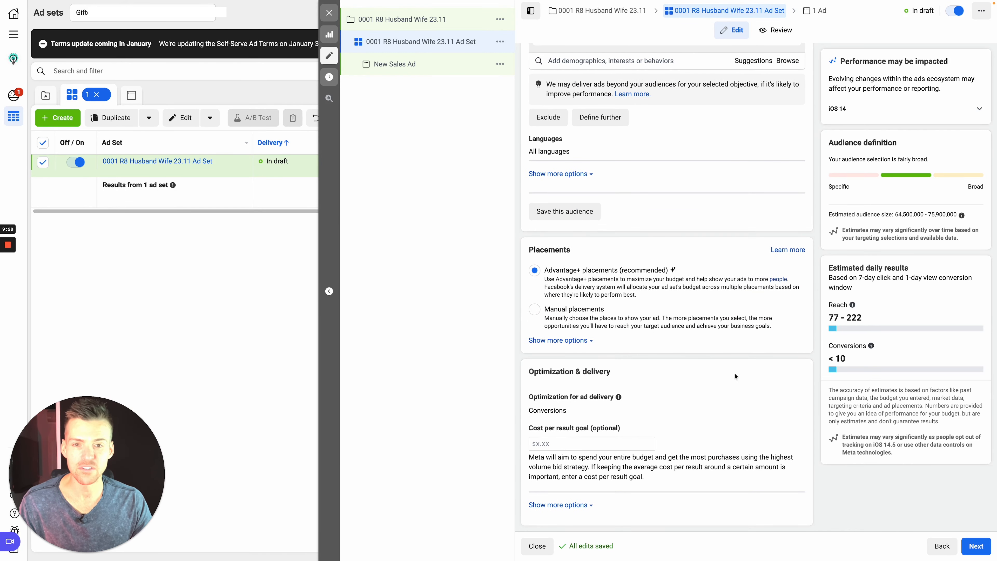
scroll(634, 241, "up", 20)
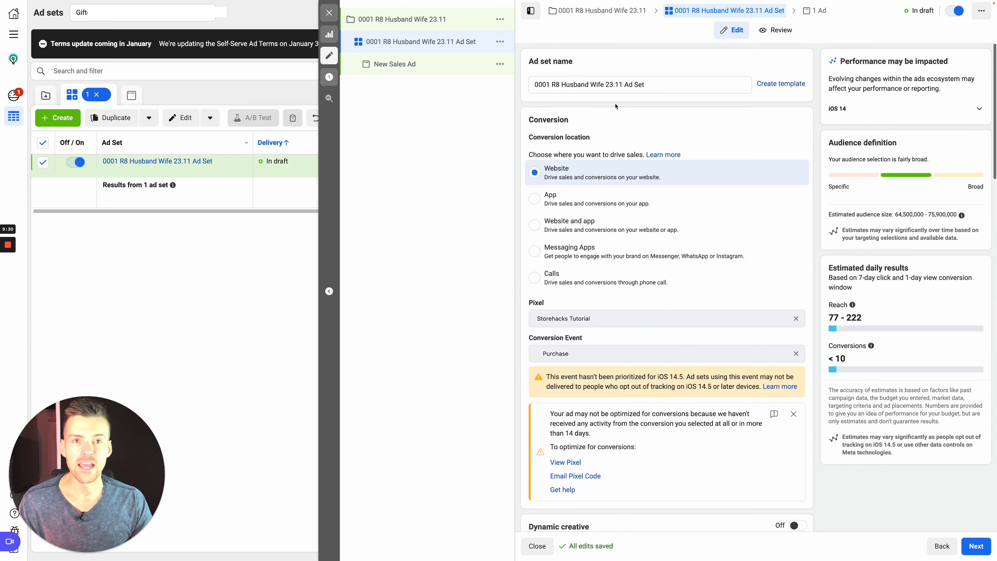
triple_click(619, 89)
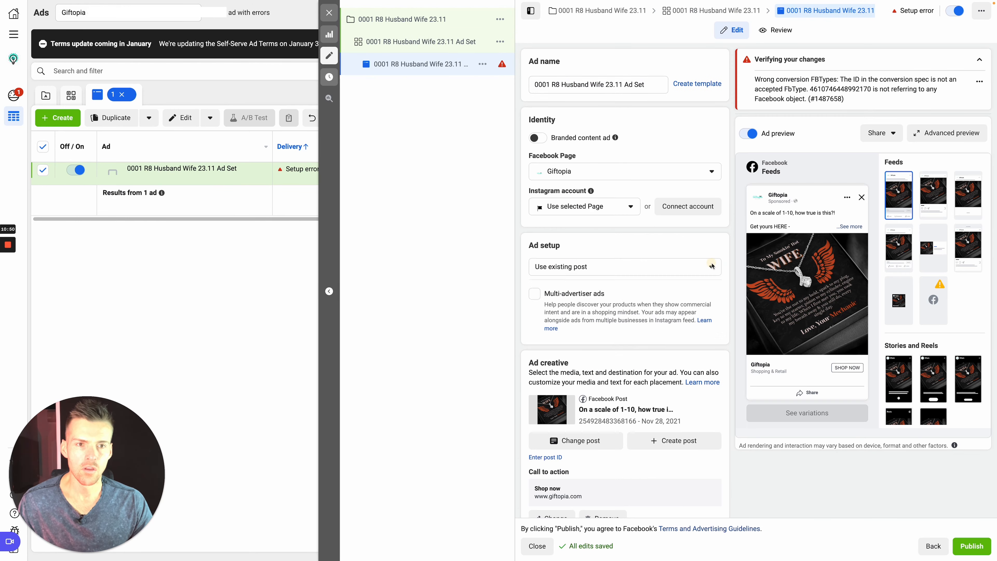
Step: Change the ad setup to Create ad and add the 720 × 720 account image asset_799 as its media
left_click(624, 267)
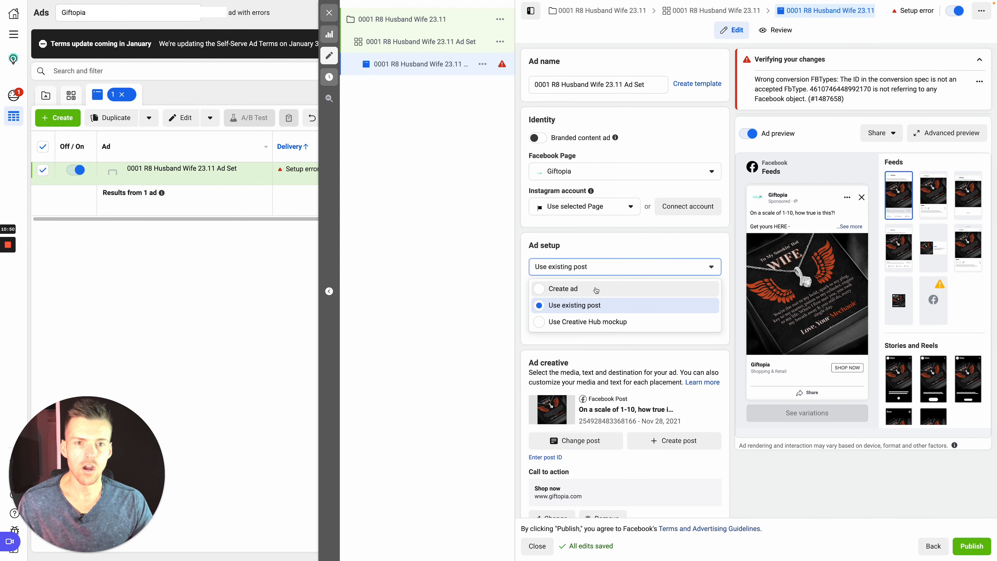
left_click(595, 292)
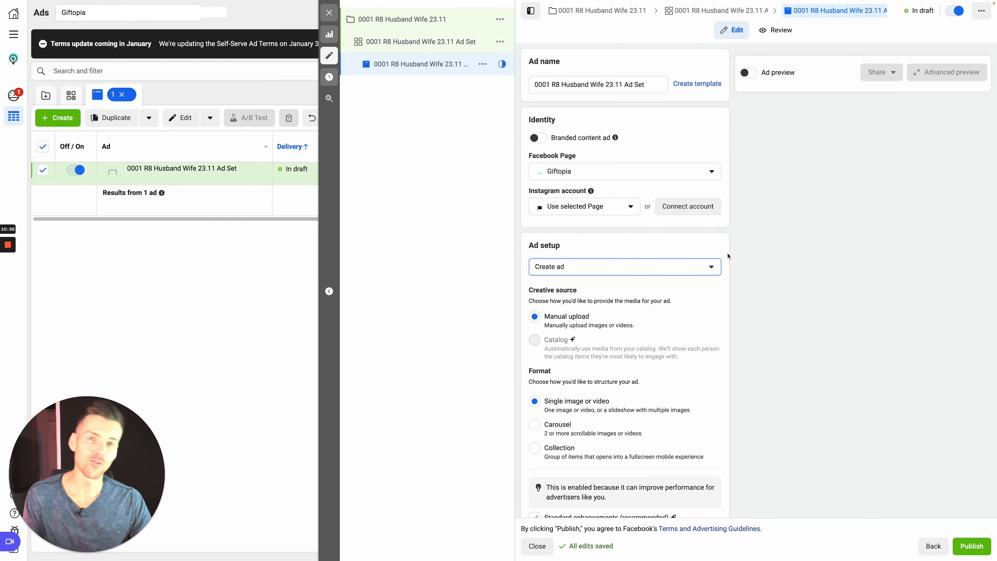
scroll(728, 256, "down", 3)
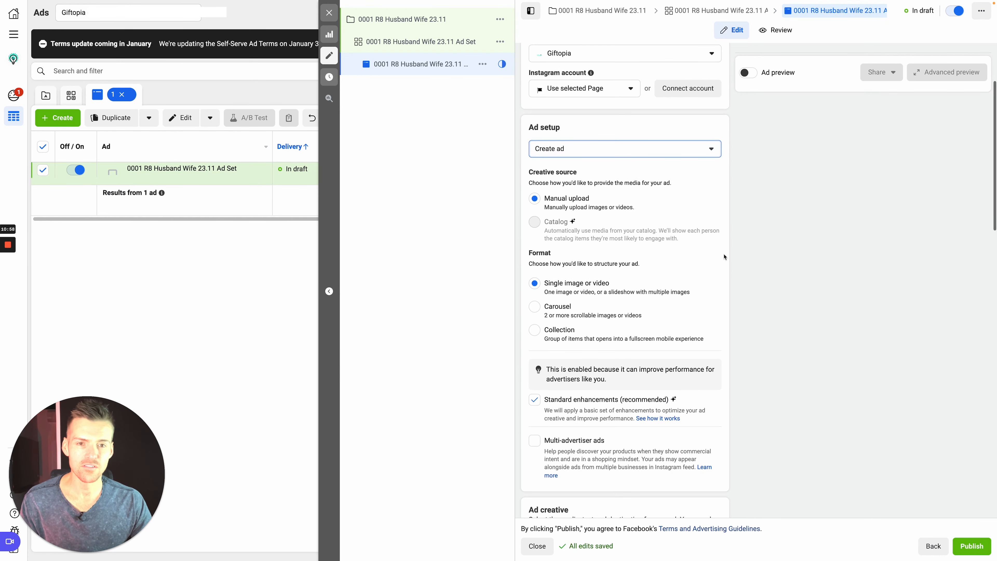
scroll(725, 257, "down", 5)
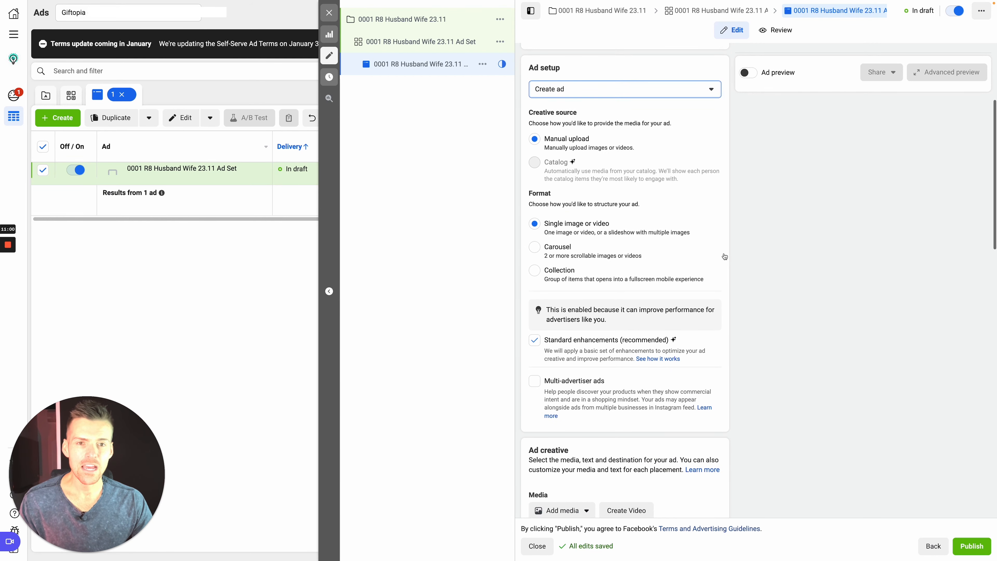
scroll(724, 257, "down", 4)
left_click(561, 231)
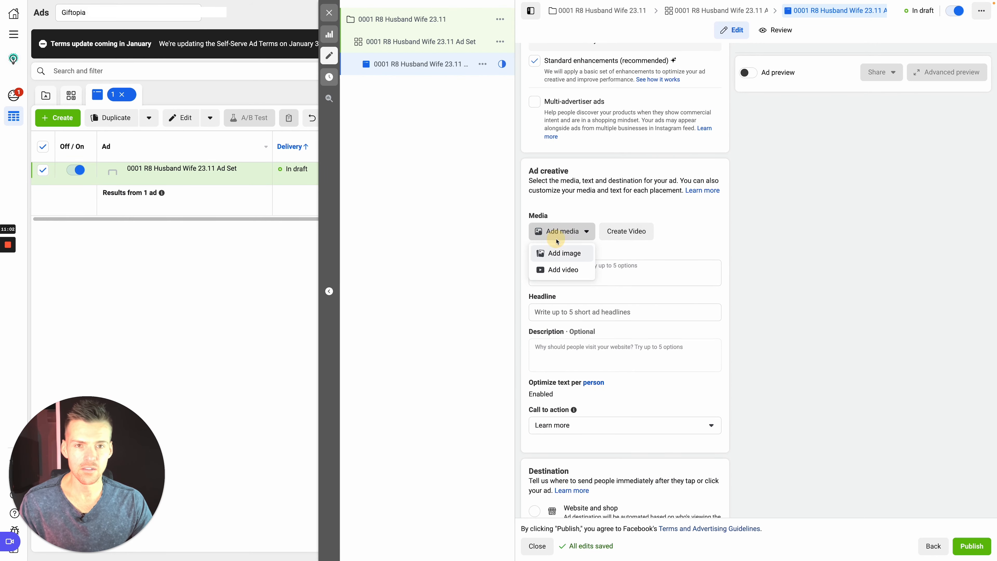
left_click(558, 254)
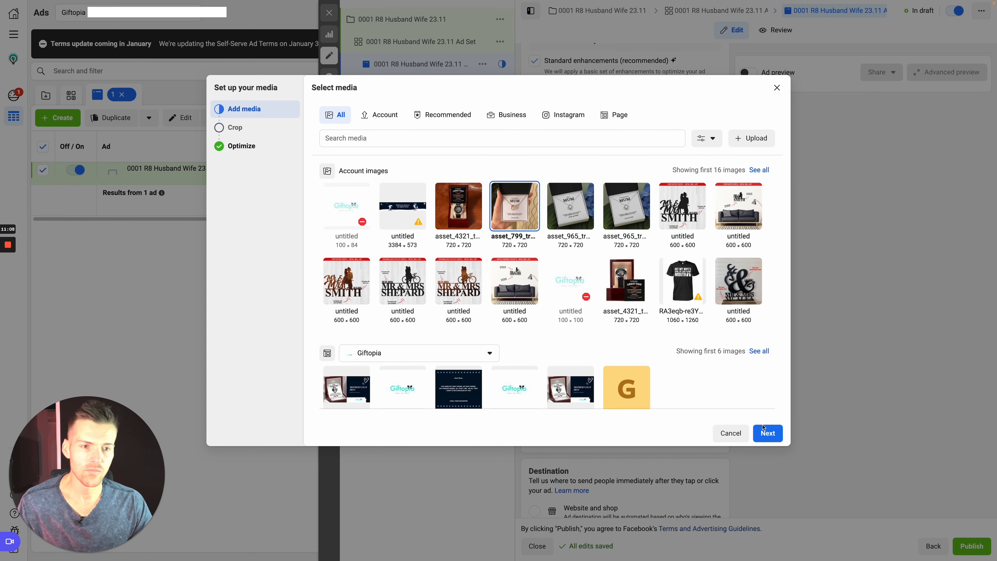
left_click(766, 433)
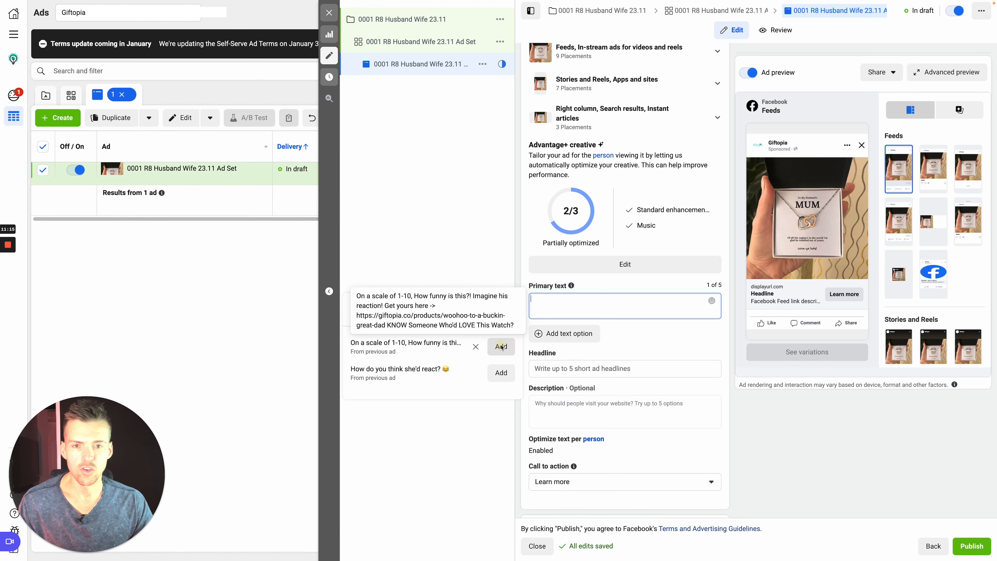
Step: Add the suggested primary text starting "On a scale of 1-10, How funny is this?!" and set the headline to Last Days to Order
left_click(501, 346)
left_click(502, 346)
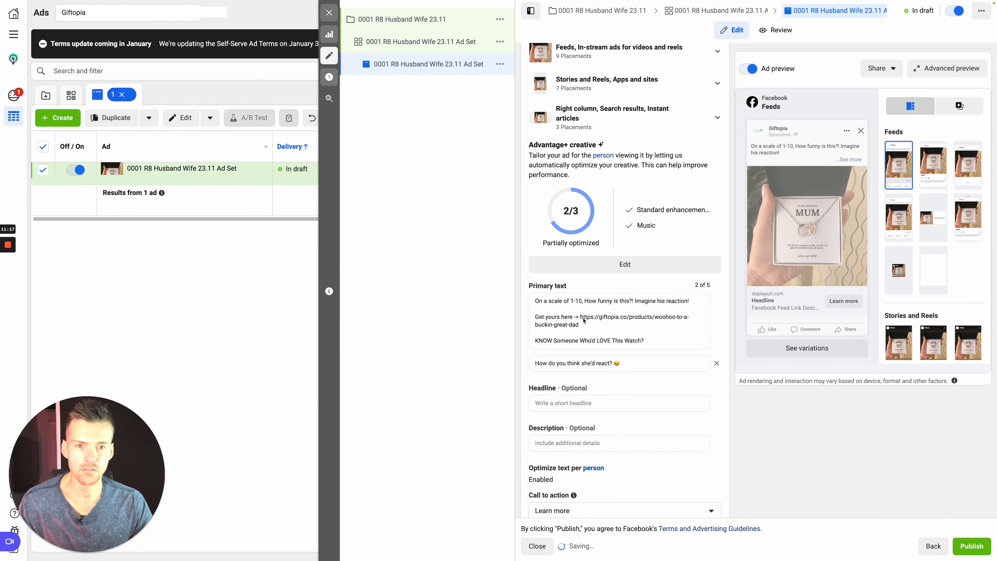
scroll(605, 300, "down", 2)
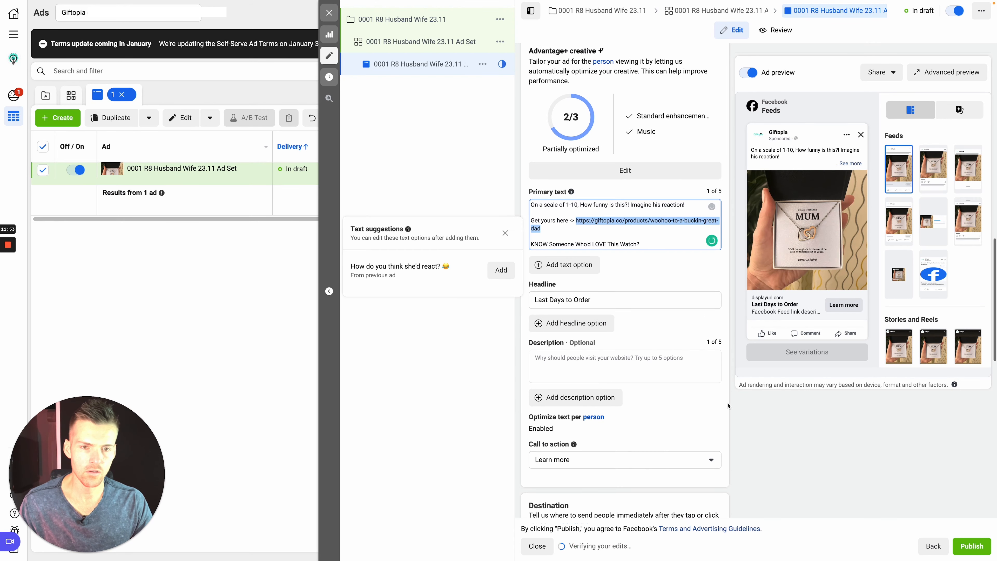
scroll(706, 404, "down", 2)
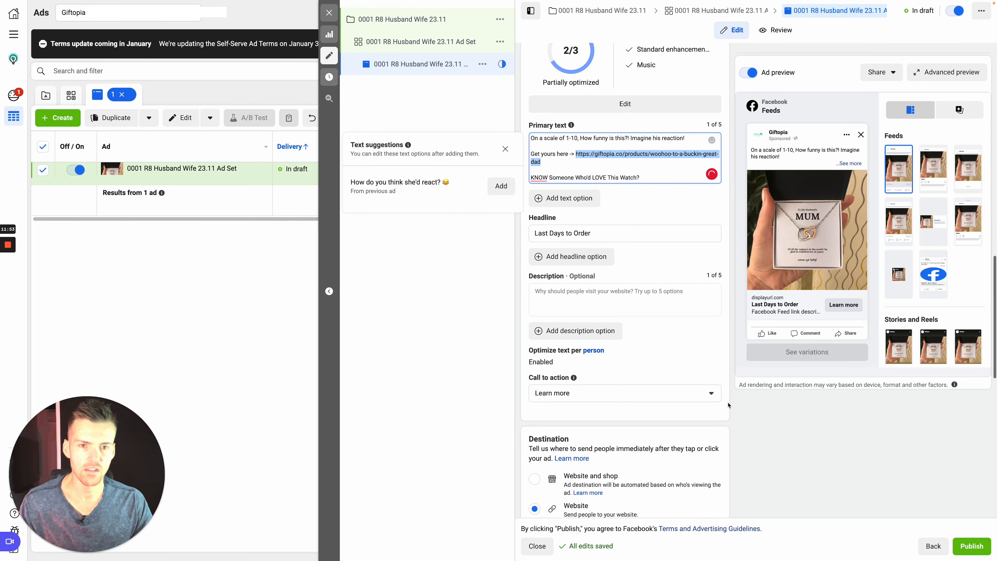
Step: Set the ad's call to action to Shop now
left_click(580, 393)
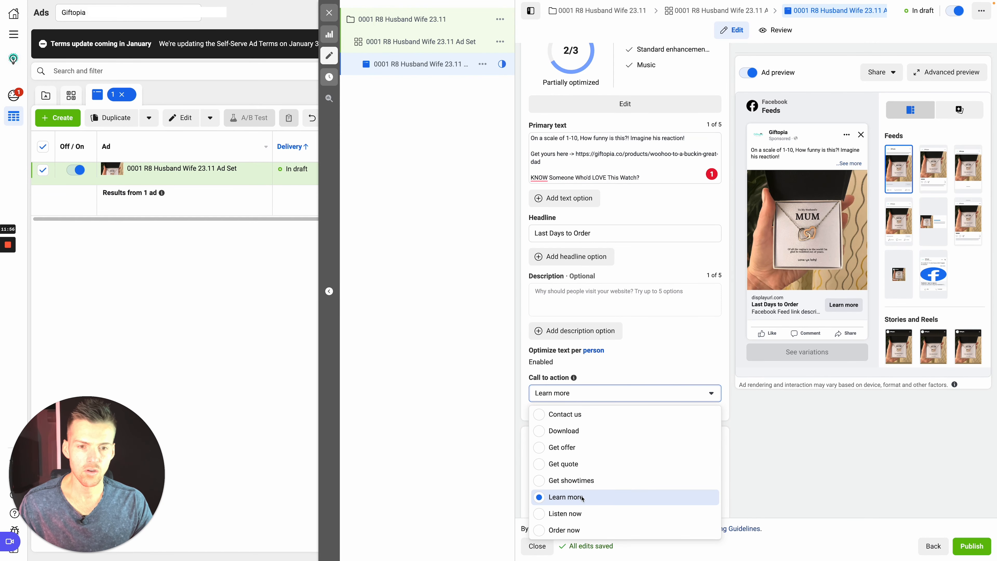
scroll(582, 498, "up", 1)
scroll(582, 499, "up", 3)
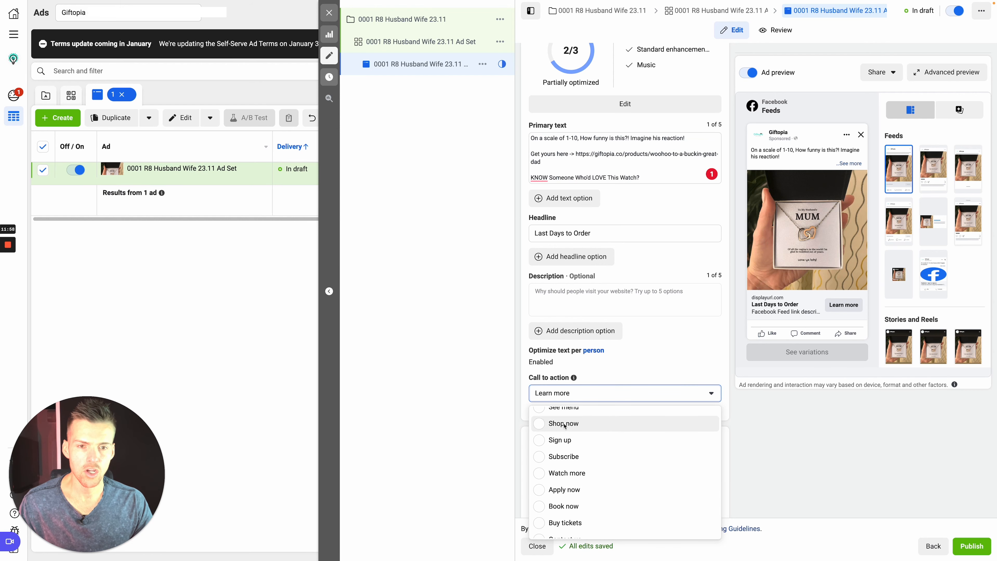
left_click(564, 424)
scroll(628, 377, "down", 6)
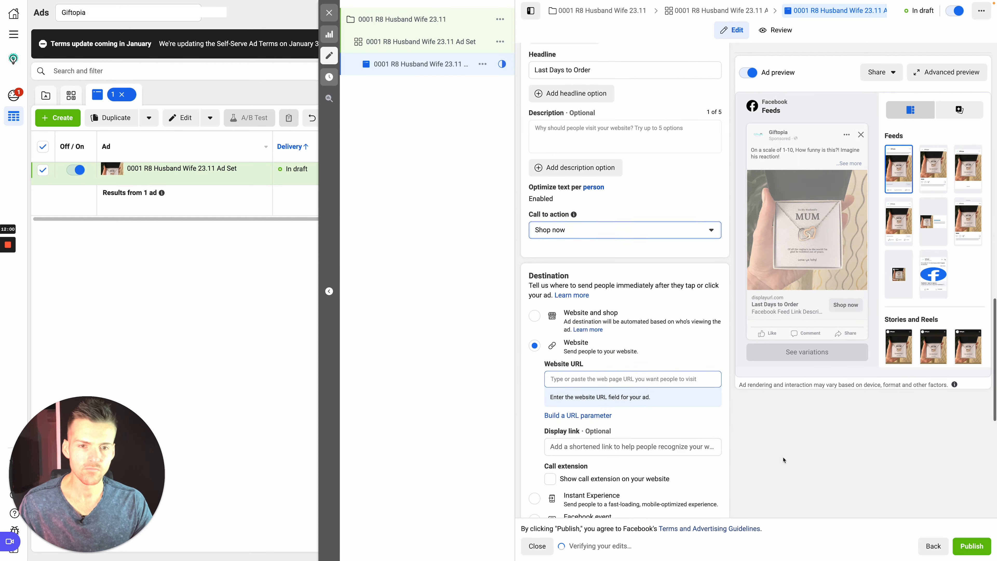
left_click(577, 342)
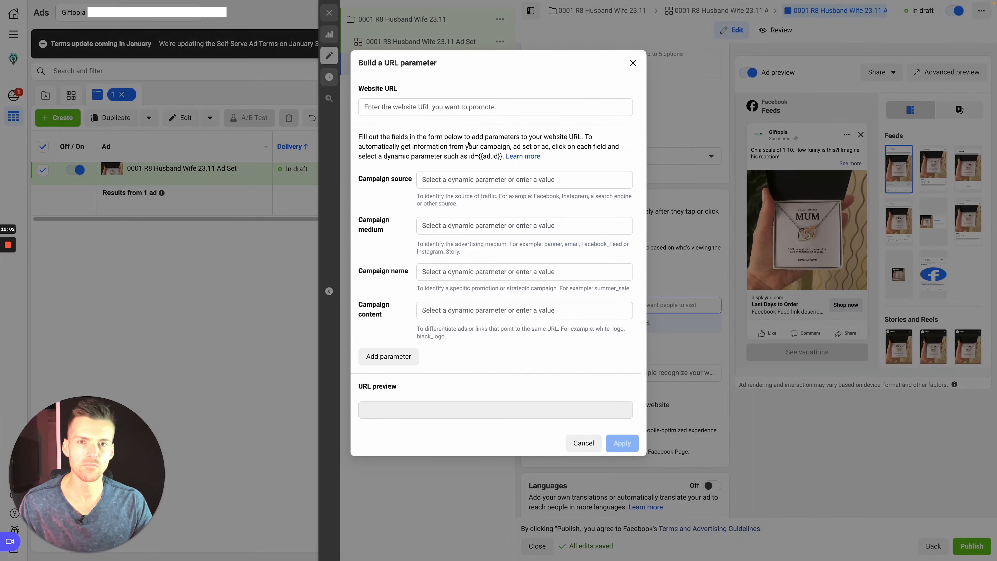
left_click(460, 112)
type("https://giftopia.co/products/woohoo-to-a-buckin-great-dad")
left_click(465, 225)
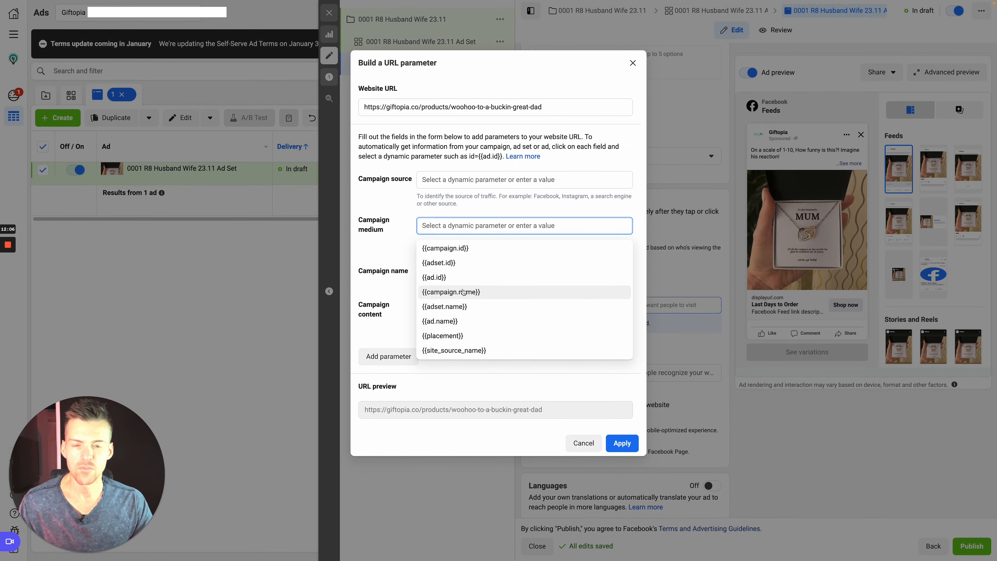
left_click(460, 306)
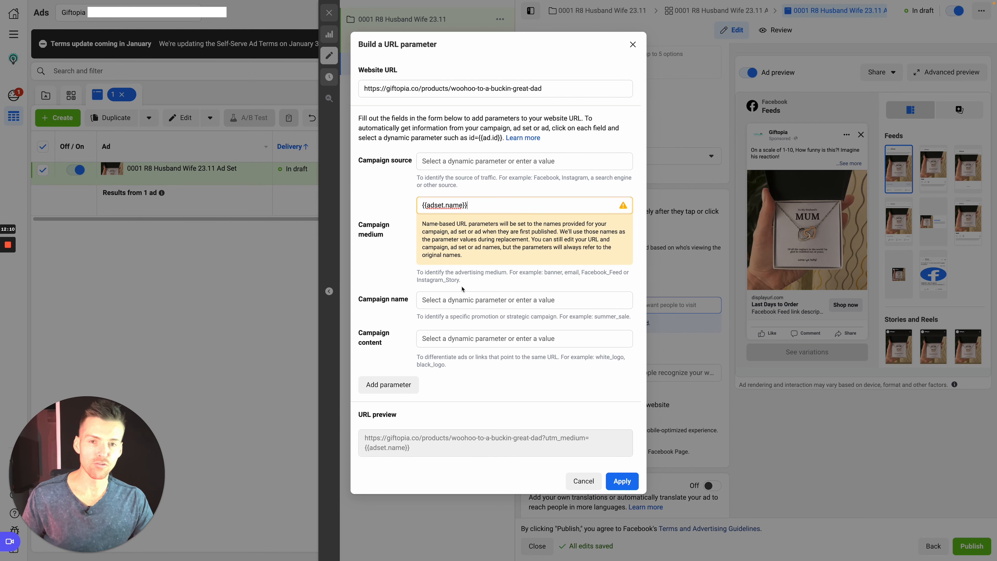
Step: Try {{ad.name}} as the campaign content parameter and clear that field again
left_click(467, 340)
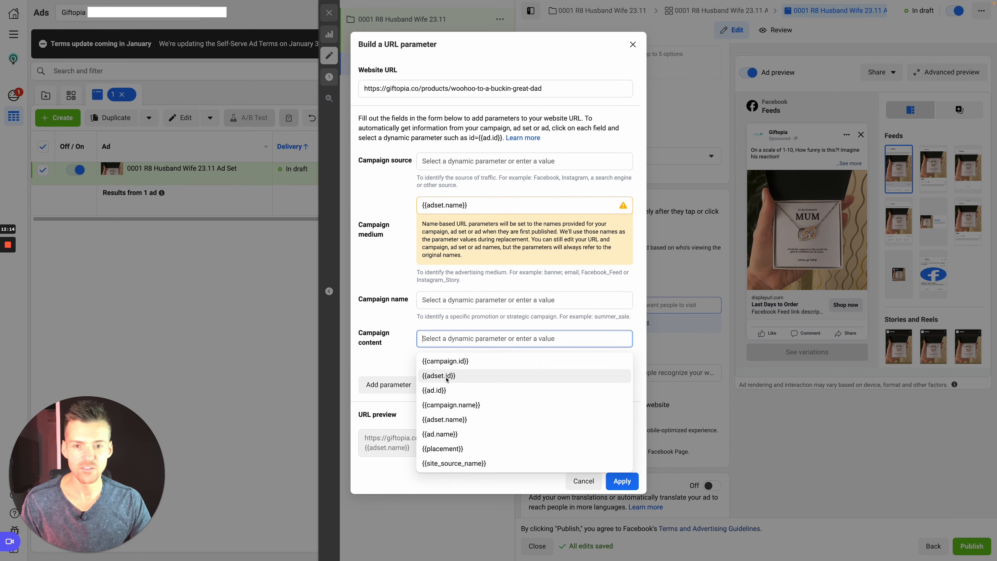
left_click(452, 435)
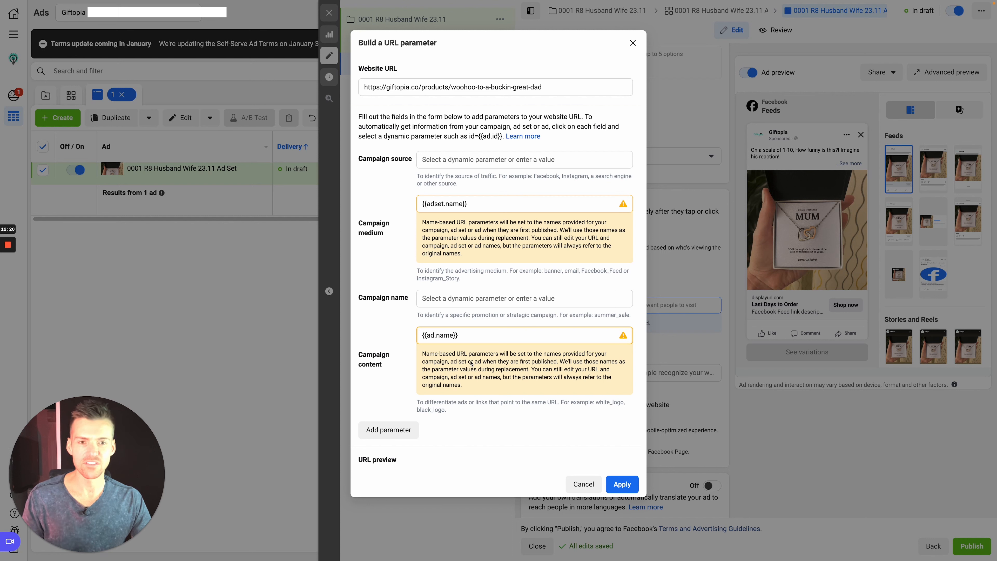
triple_click(480, 339)
key("BackSpace")
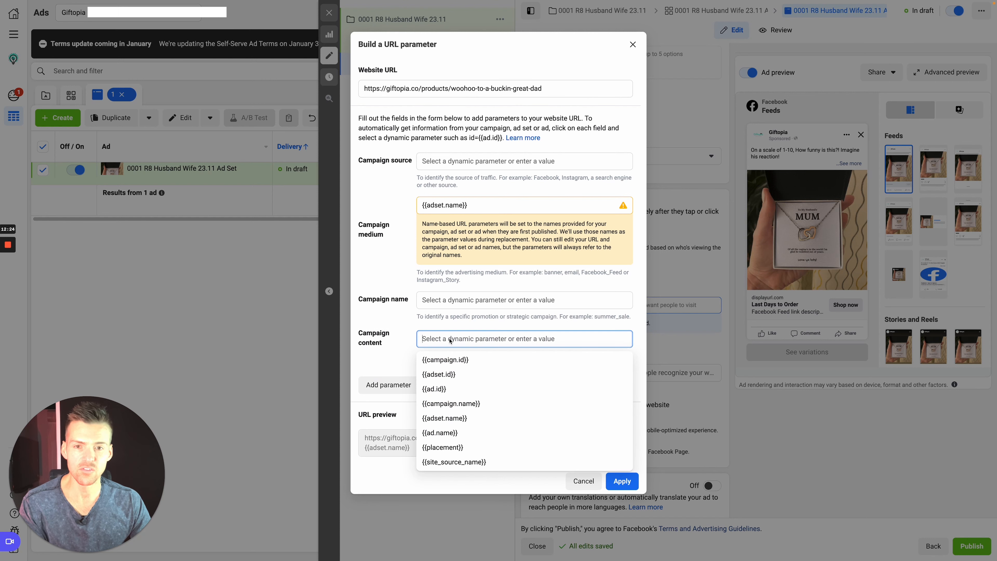
Step: Apply the URL parameter to the ad's website destination and look over the ad's settings
left_click(415, 331)
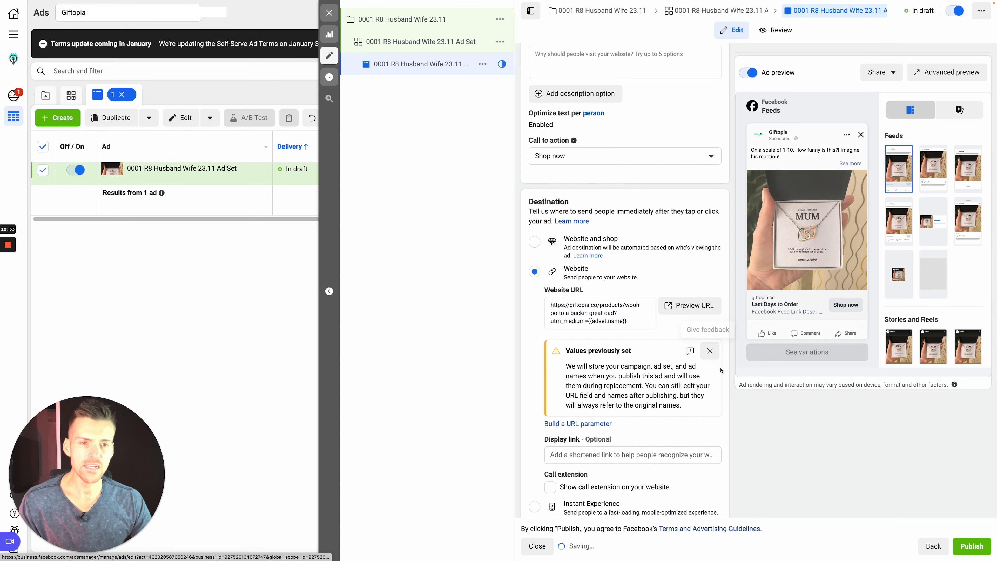
scroll(752, 428, "down", 4)
scroll(753, 428, "up", 10)
scroll(752, 428, "down", 8)
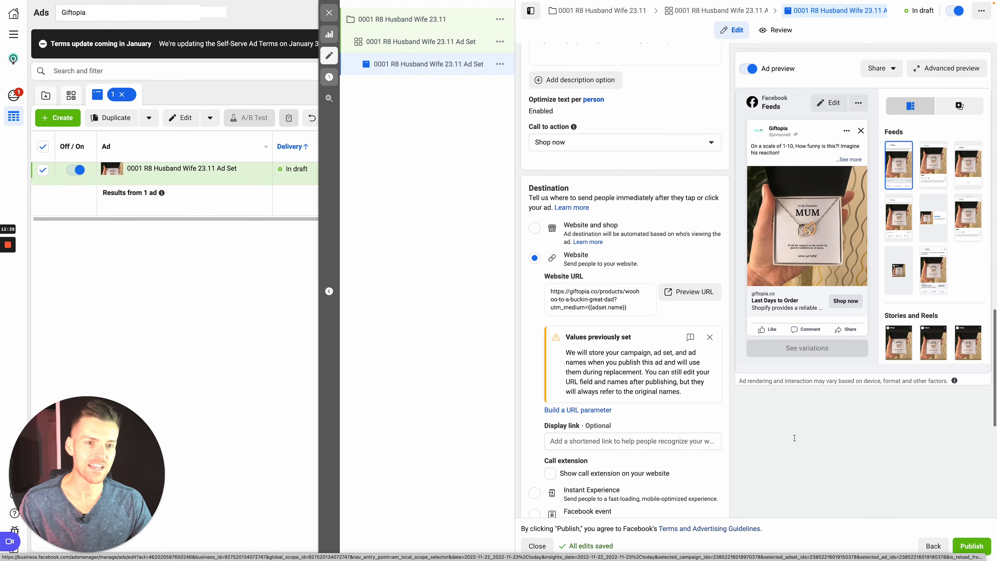
scroll(753, 428, "up", 7)
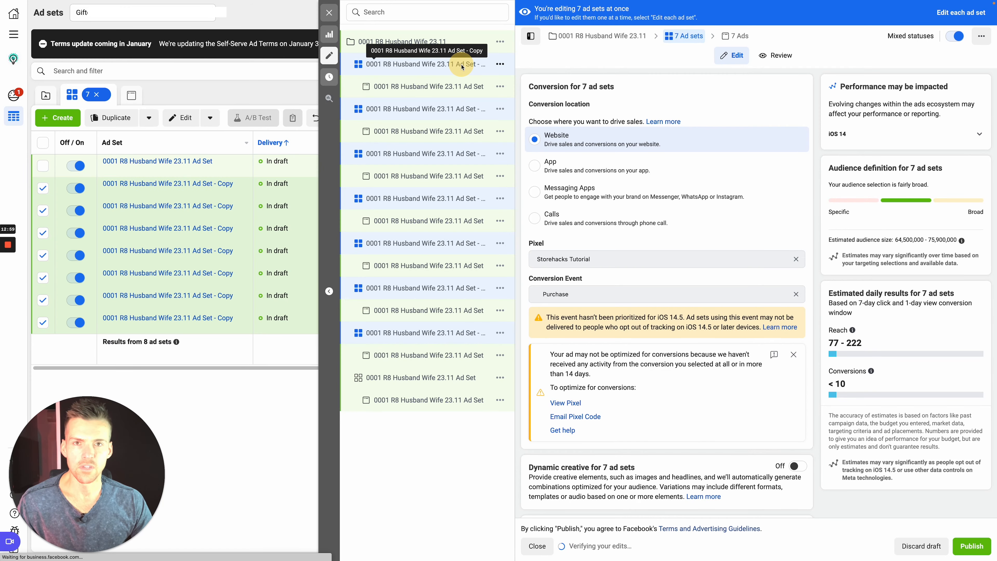
Step: Rename the first copied ad set as 0001 R8 Husband Wife 23.11 Ad Set 1
double_click(465, 67)
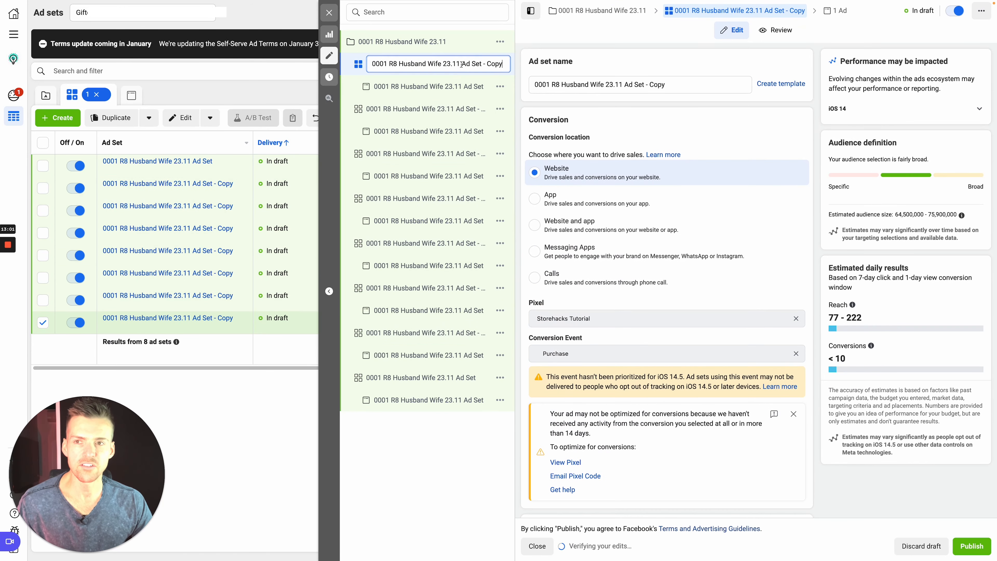
key("BackSpace")
key("BackSpace")
key("BackSpace")
key("BackSpace")
key("BackSpace")
key("BackSpace")
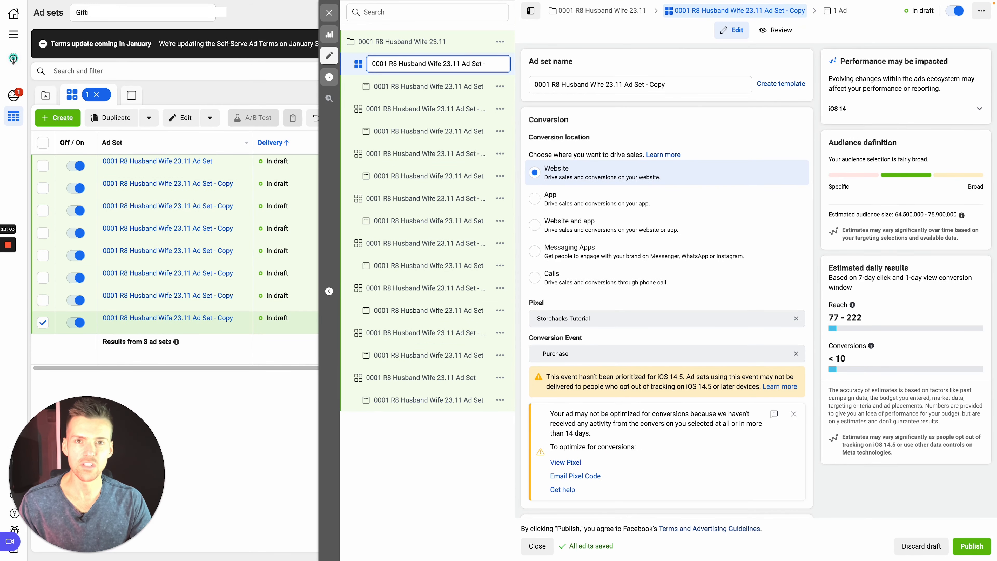
type("1")
key("Return")
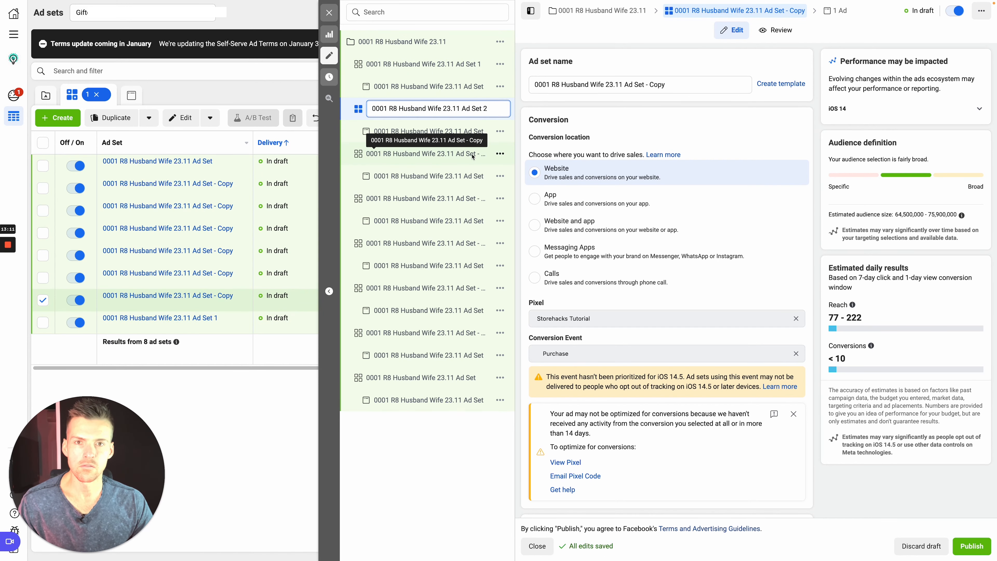
Step: Rename the third copied ad set as 0001 R8 Husband Wife 23.11 Ad Set 3
double_click(484, 156)
key("BackSpace")
key("BackSpace")
key("BackSpace")
key("BackSpace")
key("BackSpace")
key("BackSpace")
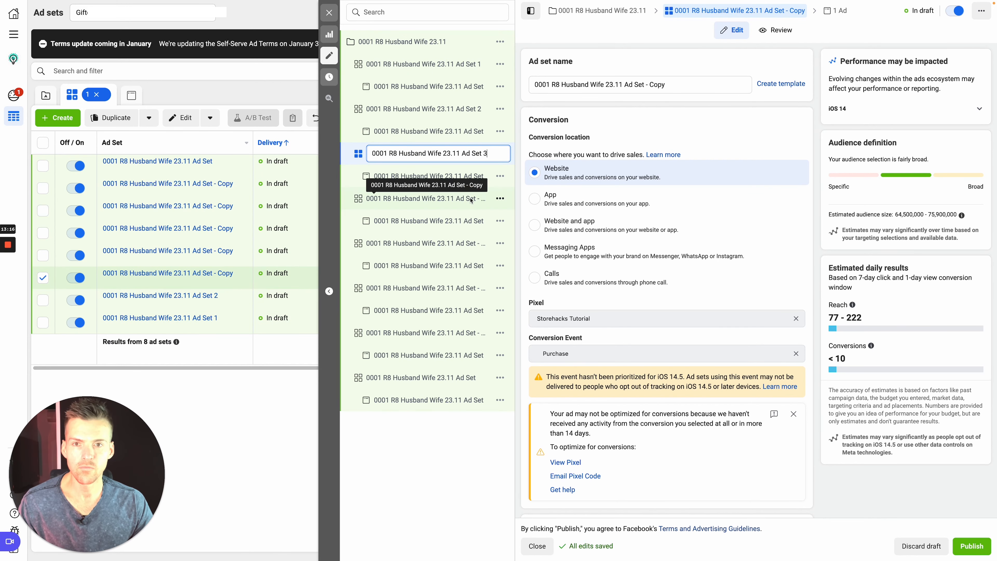
type("3")
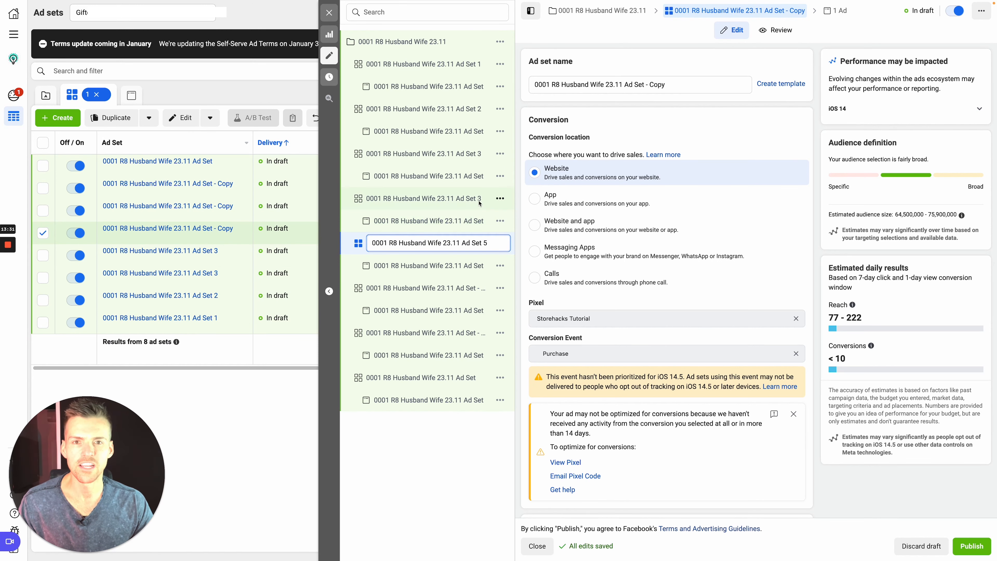
Step: Name the fifth copied ad set 0001 R8 Husband Wife 23.11 Ad Set 5 and correct the fourth one's ending to Ad Set 4
key("Return")
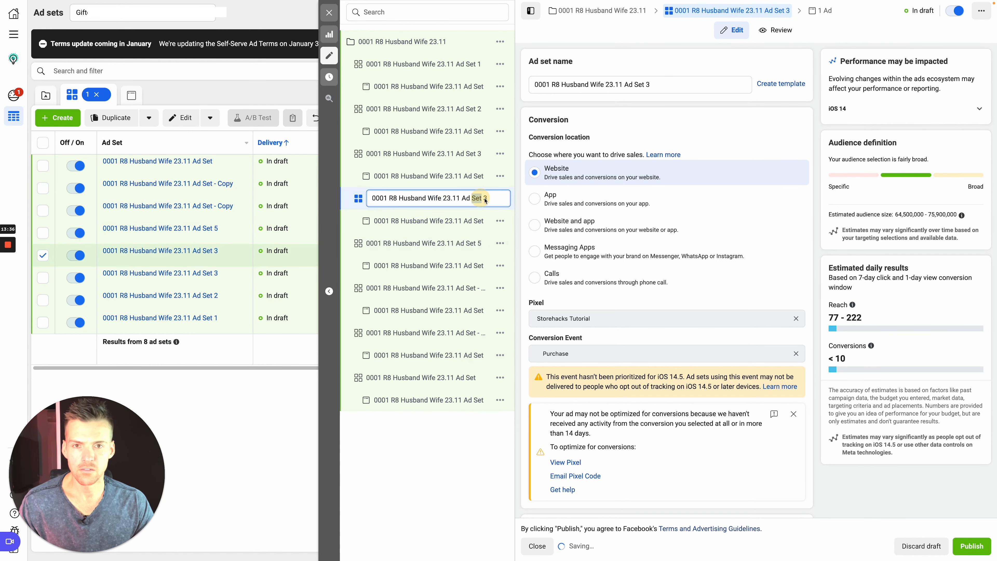
key("Return")
Step: Start removing the Copy suffix from the sixth copied ad set's name
double_click(491, 289)
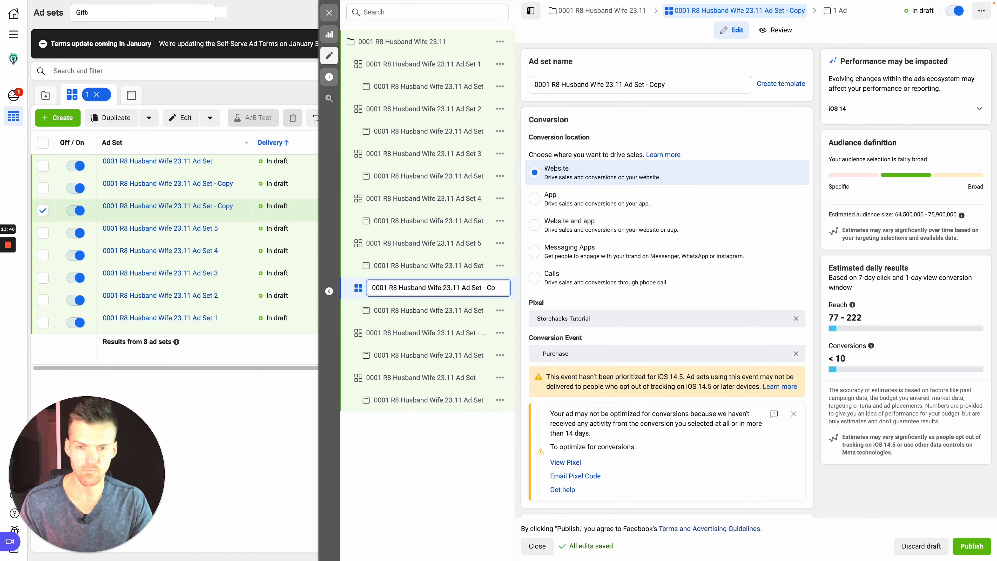